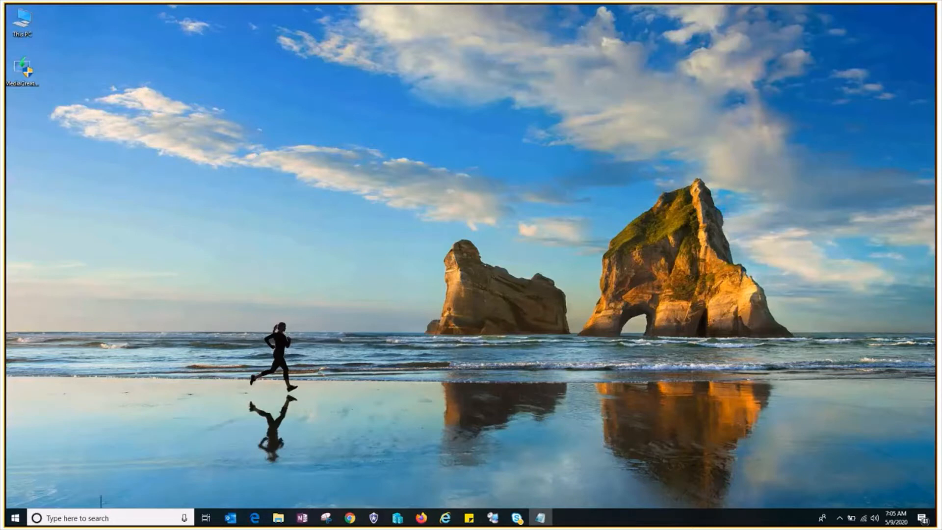
Open Hyper-V Manager and bring up Virtual Switch Manager listing NSLab_External and Default Switch
click(396, 523)
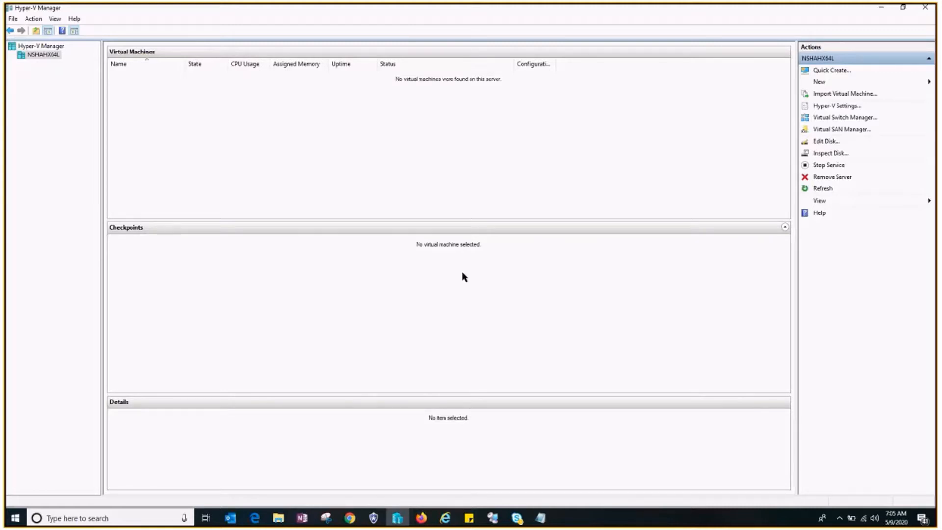
mouse_move(391, 7)
click(880, 7)
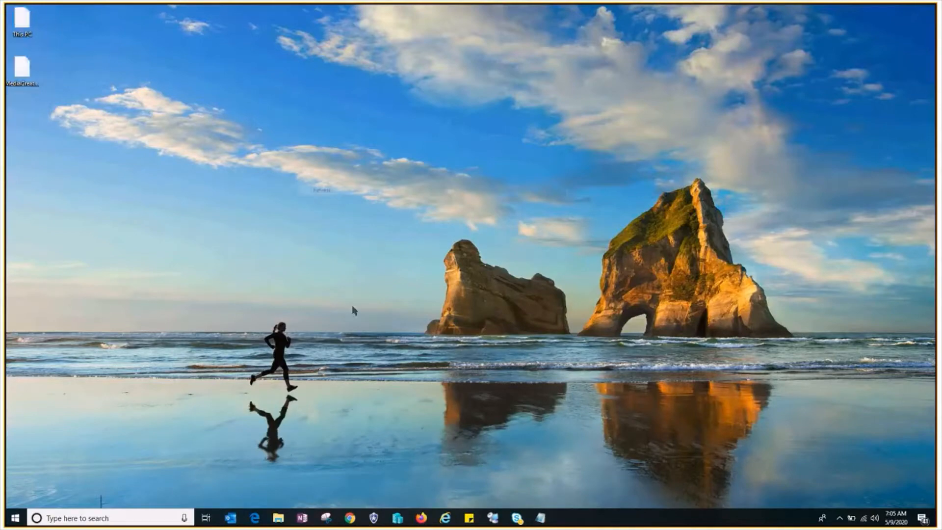
click(397, 520)
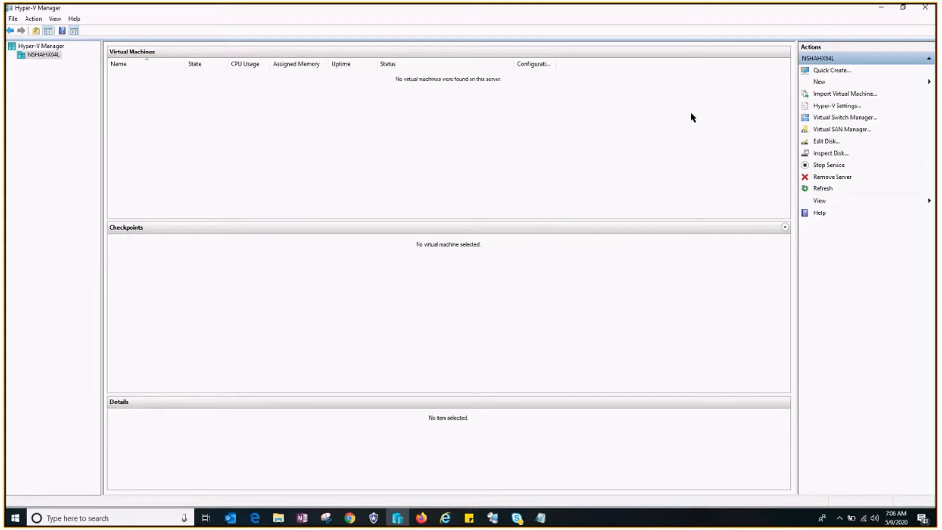
click(839, 118)
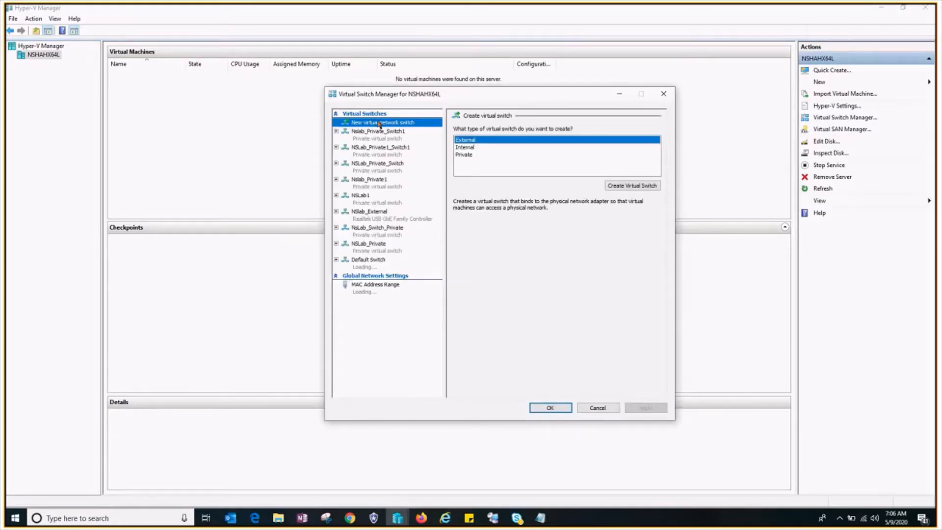
Remove the Nslab_Private_Switch1 virtual switch and apply the change
click(375, 245)
click(374, 182)
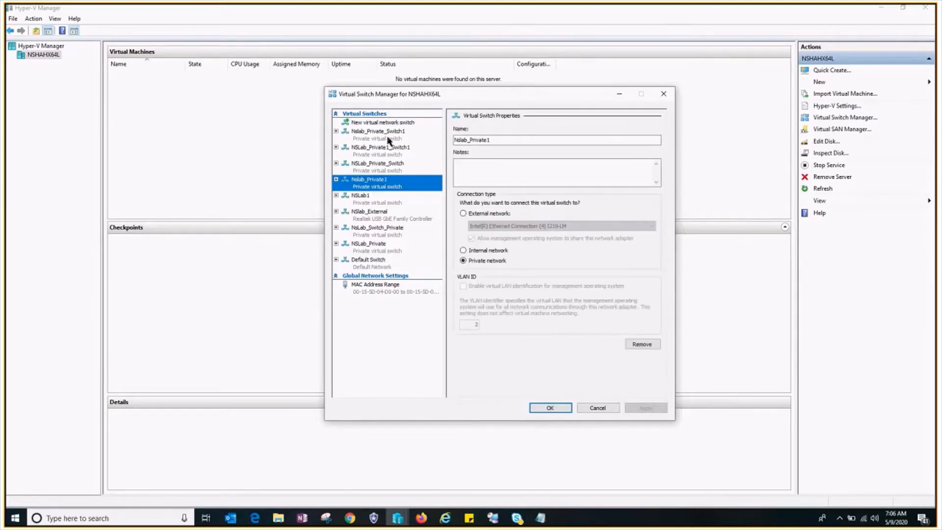
click(389, 136)
click(381, 250)
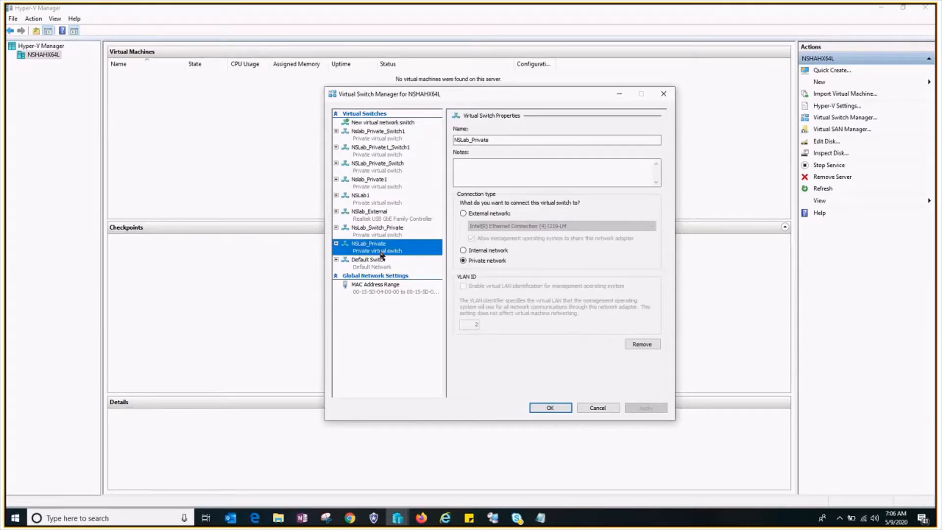
click(383, 138)
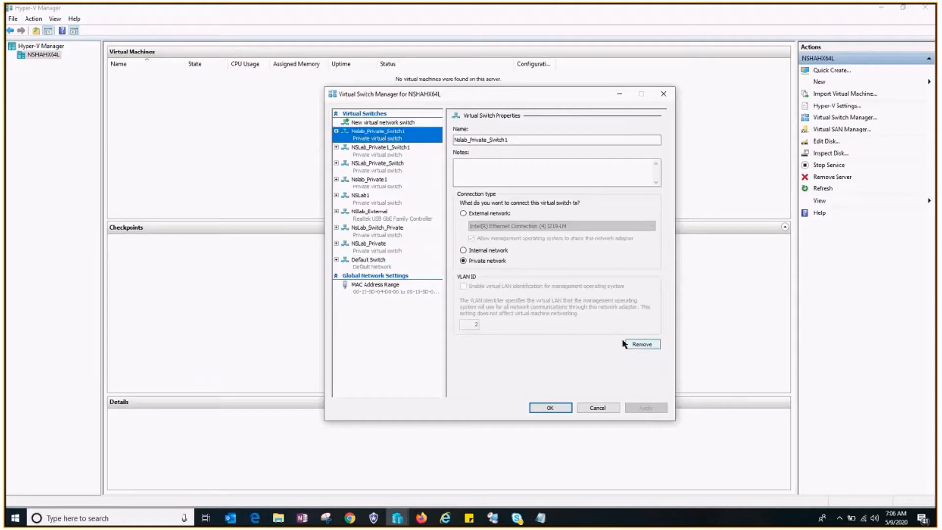
click(643, 342)
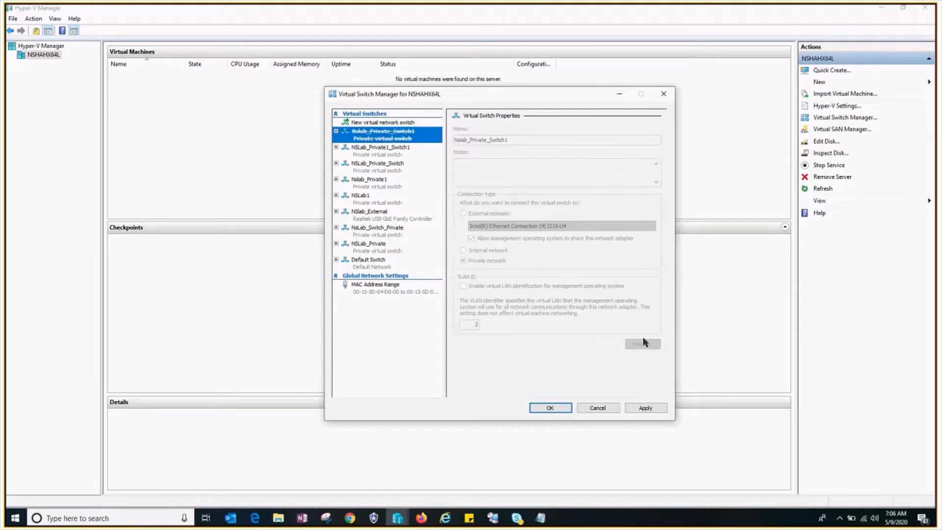
click(657, 410)
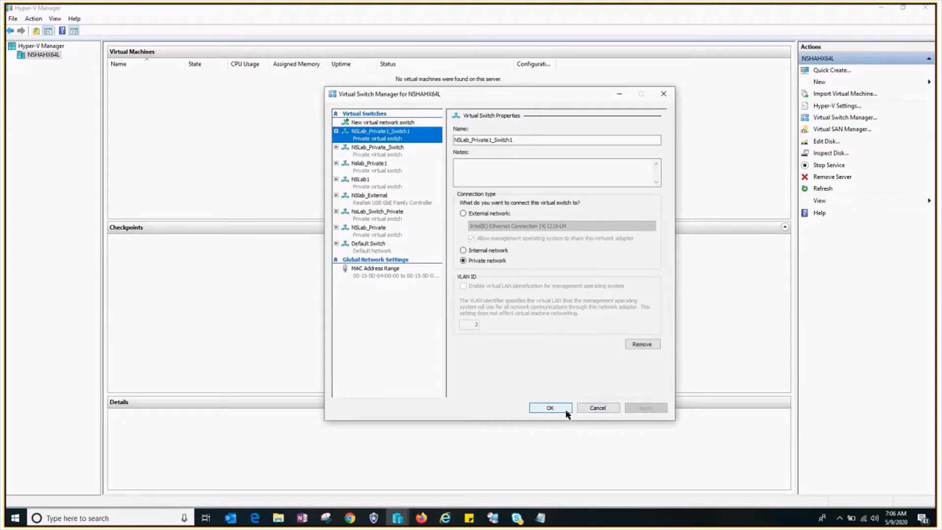
click(540, 408)
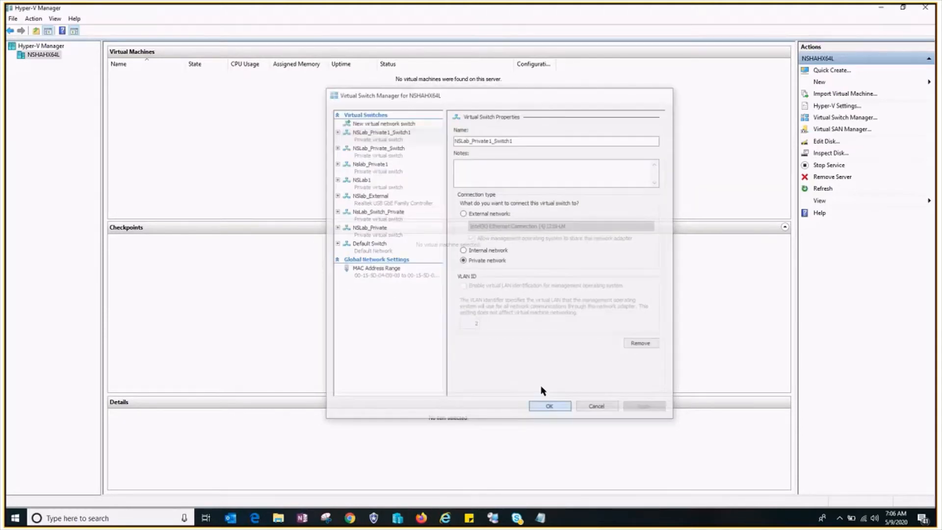
Remove NSLab_Private1_Switch1 and NSLab_Private_Switch, then begin a new Private virtual switch
click(845, 118)
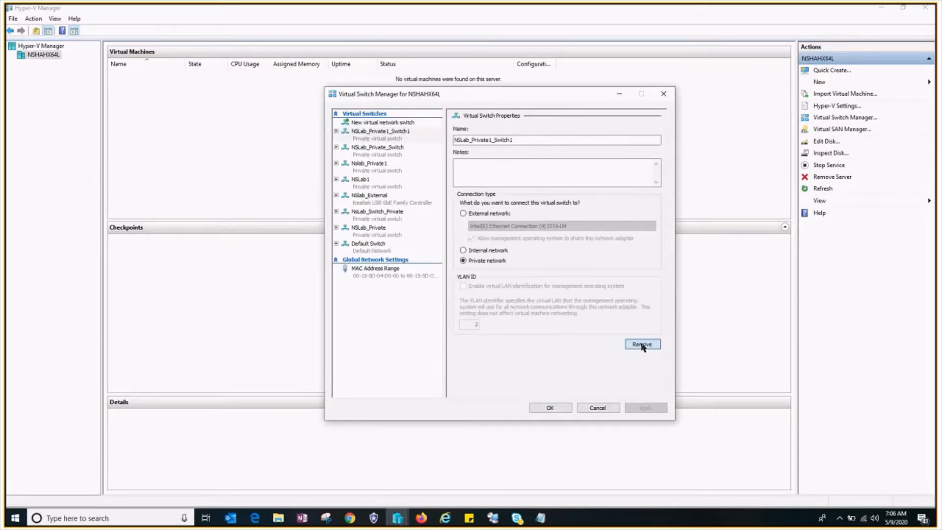
click(641, 343)
click(638, 408)
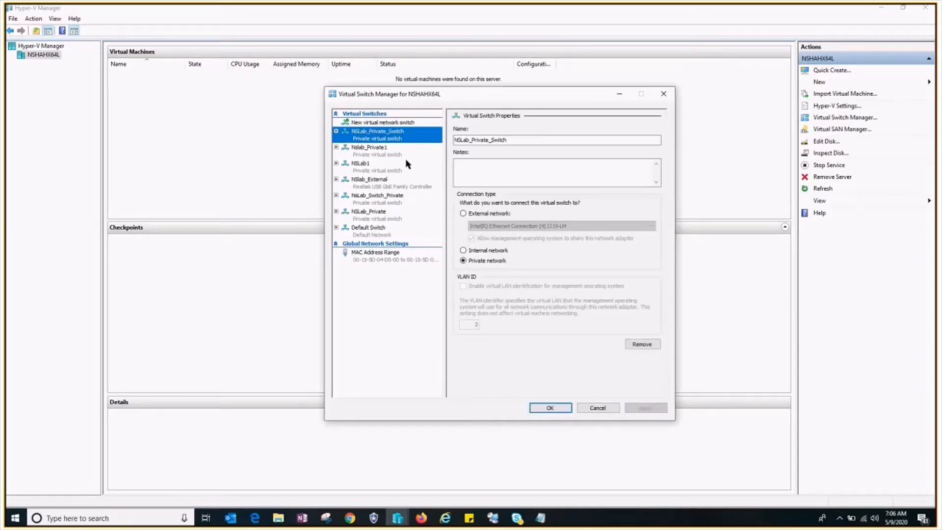
click(647, 344)
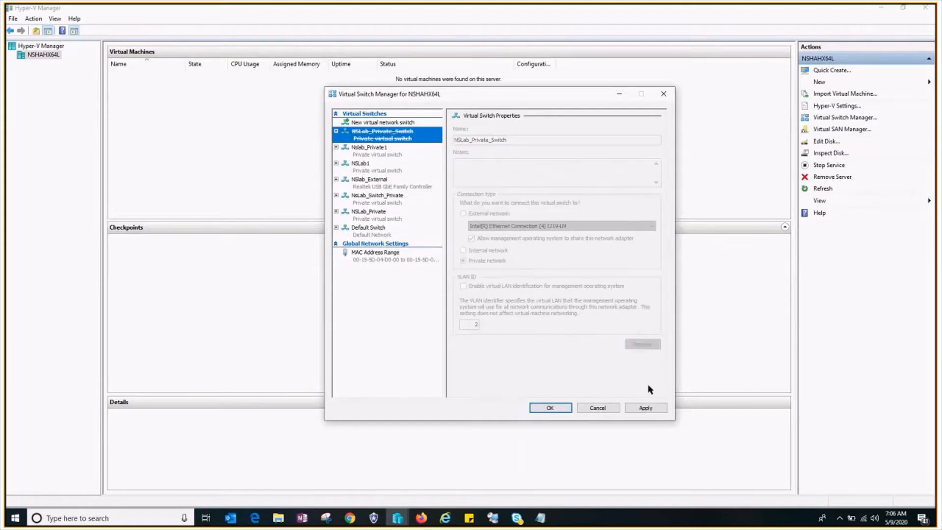
click(647, 407)
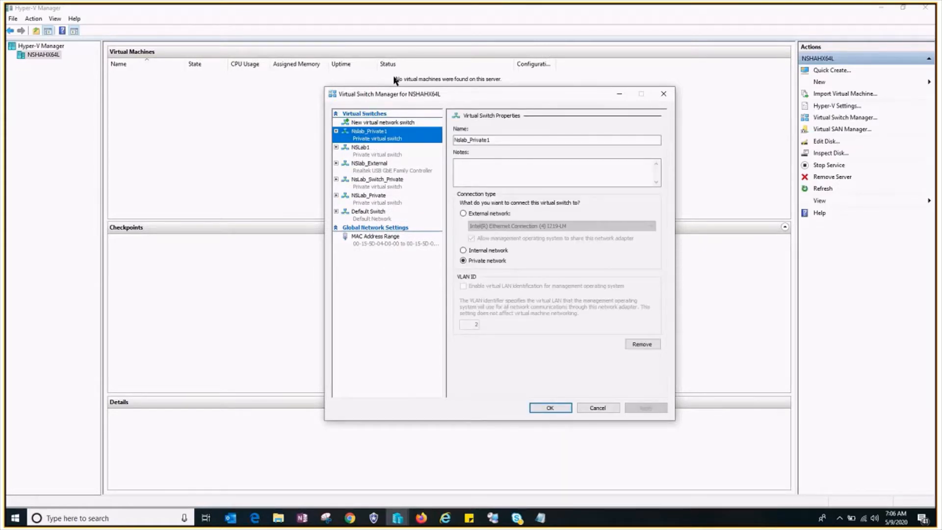
click(381, 123)
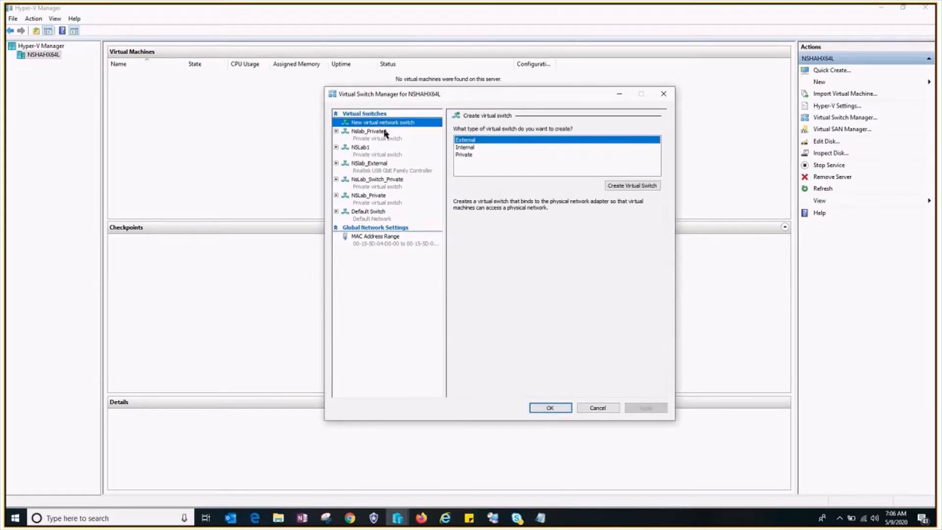
click(470, 156)
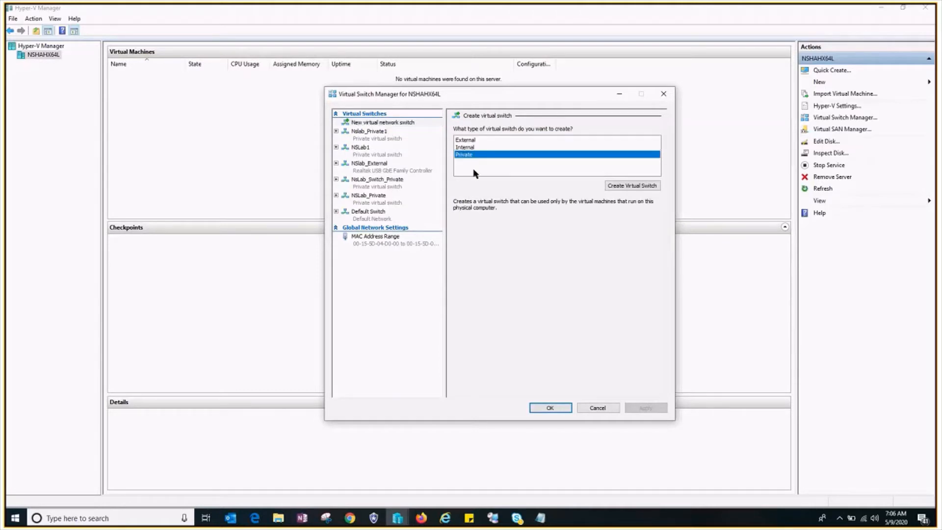
Create the Private switch, rename it NSLab_Private_Switch, apply and close with OK
click(635, 187)
click(501, 140)
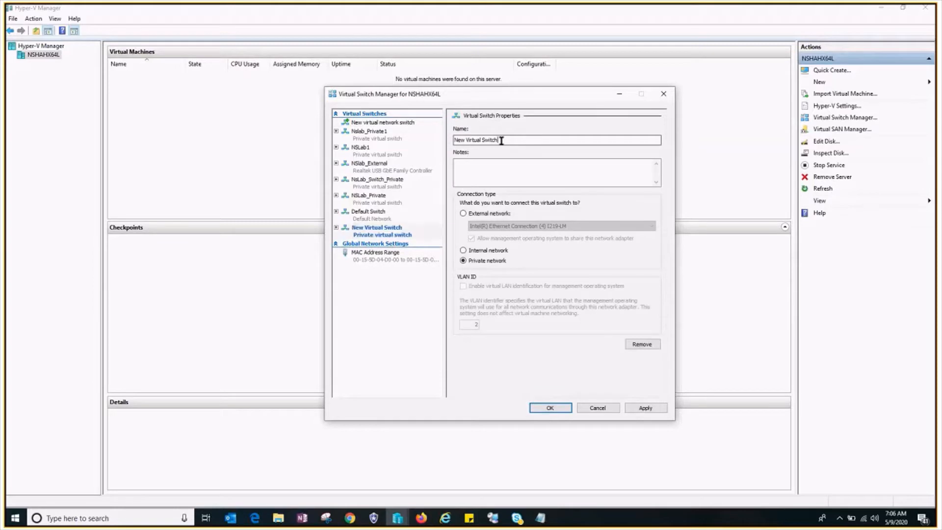
drag(501, 140, 351, 139)
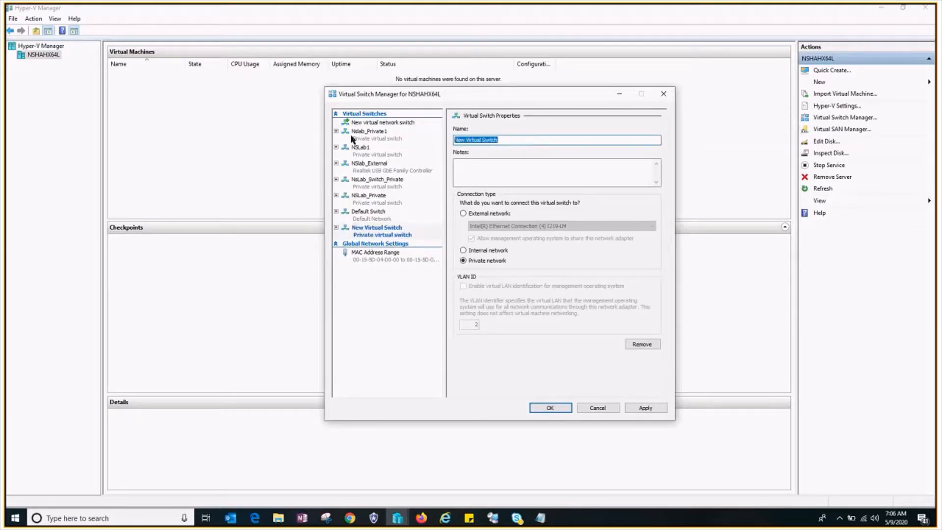
text(NSLab)
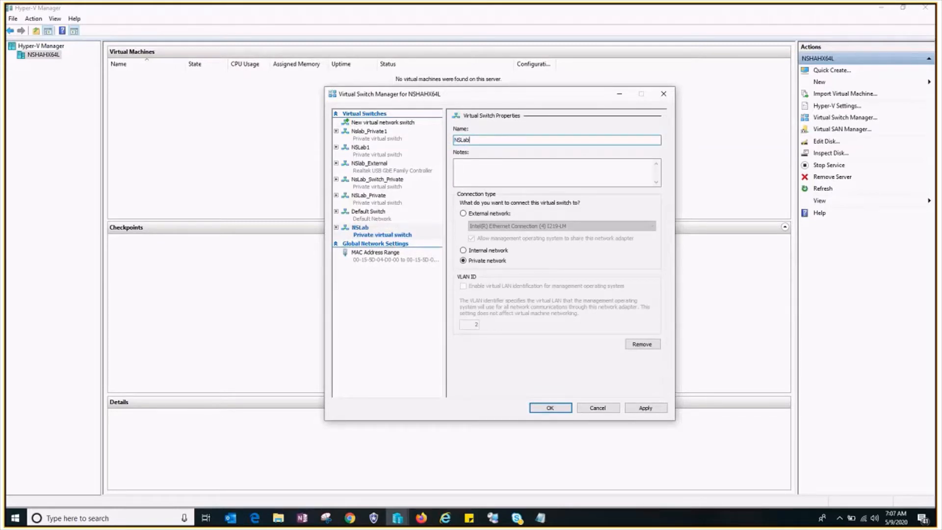
text(_Private_Switch)
click(650, 408)
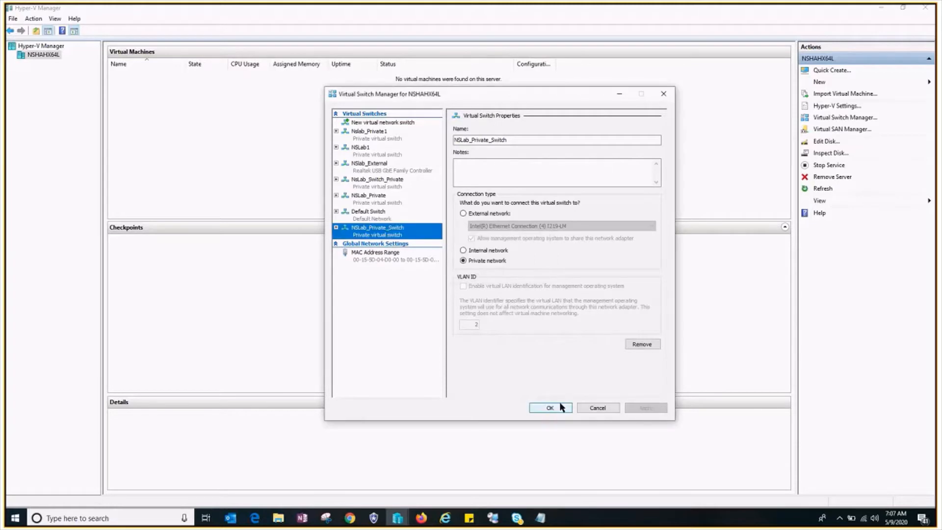
click(557, 408)
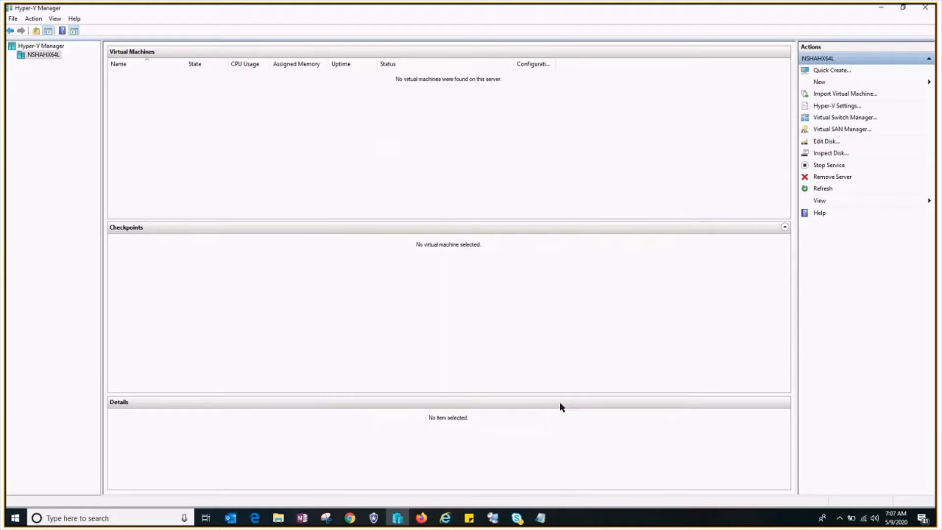
Minimize Hyper-V Manager and refresh the desktop
click(881, 10)
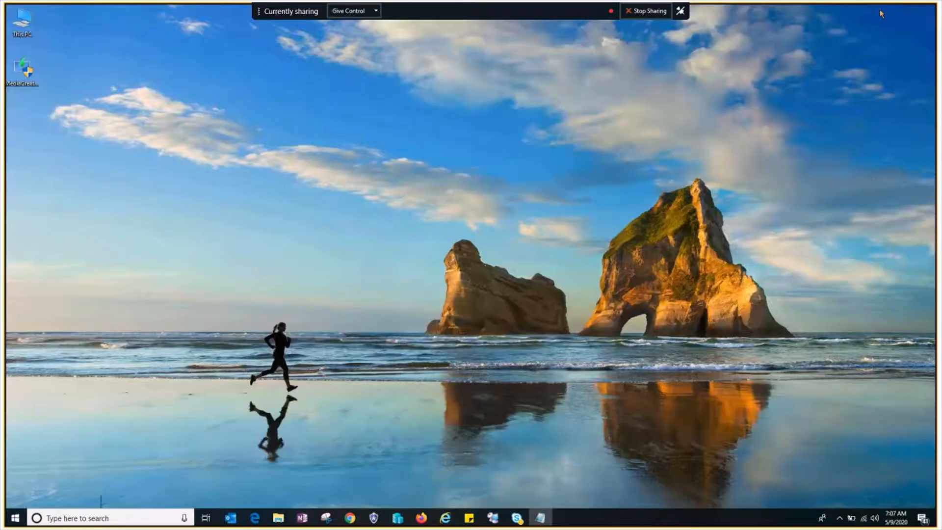
right_click(370, 79)
click(419, 107)
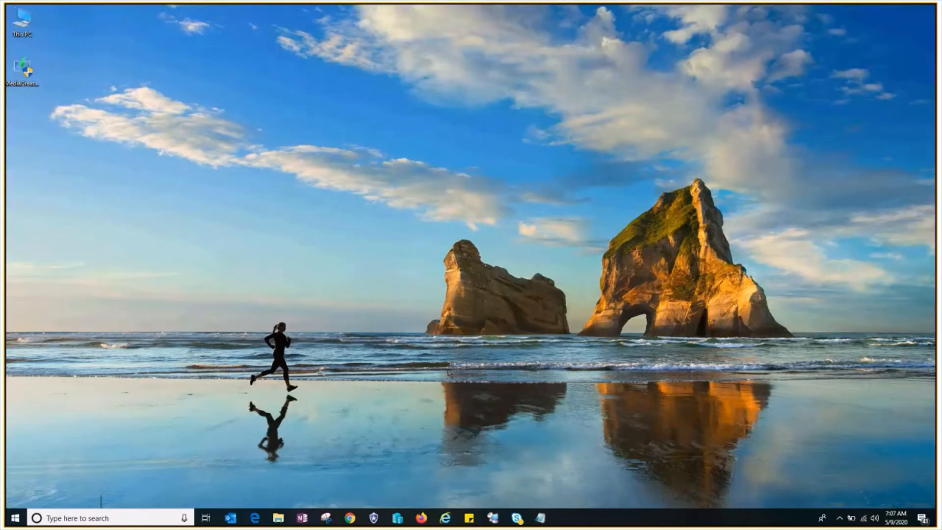
In Chrome, return to the windows 10 iso results and open Microsoft's Download Windows 10 Disc Image page
click(351, 523)
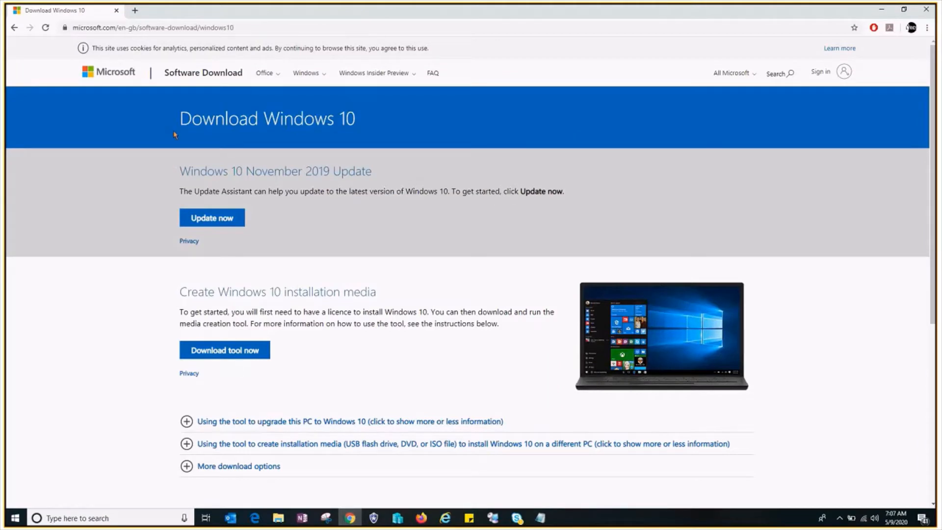
click(15, 27)
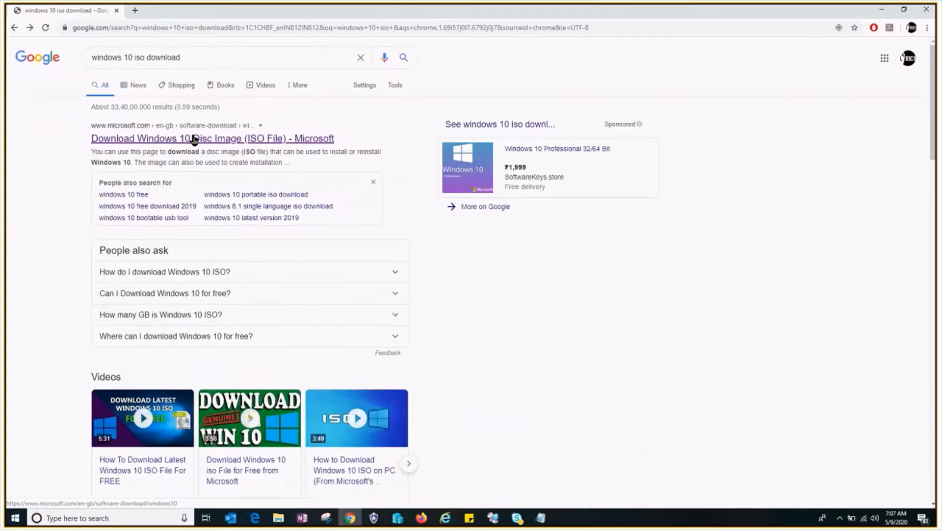
click(191, 137)
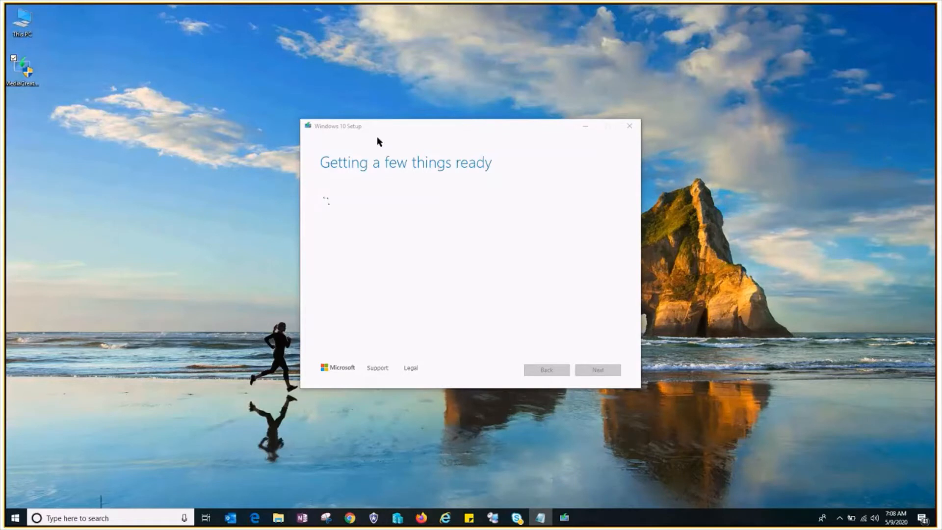
Move the Windows 10 Setup window up and to the left while it prepares
click(390, 127)
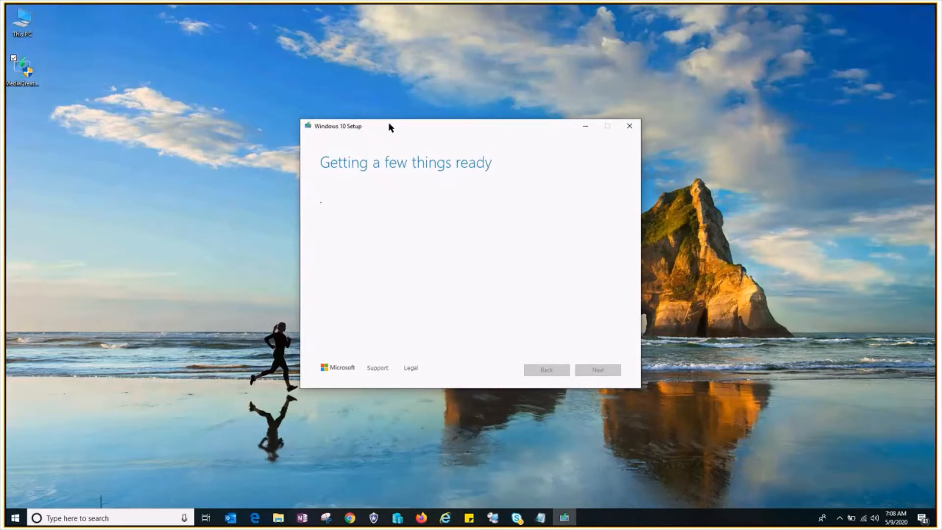
drag(390, 128, 364, 77)
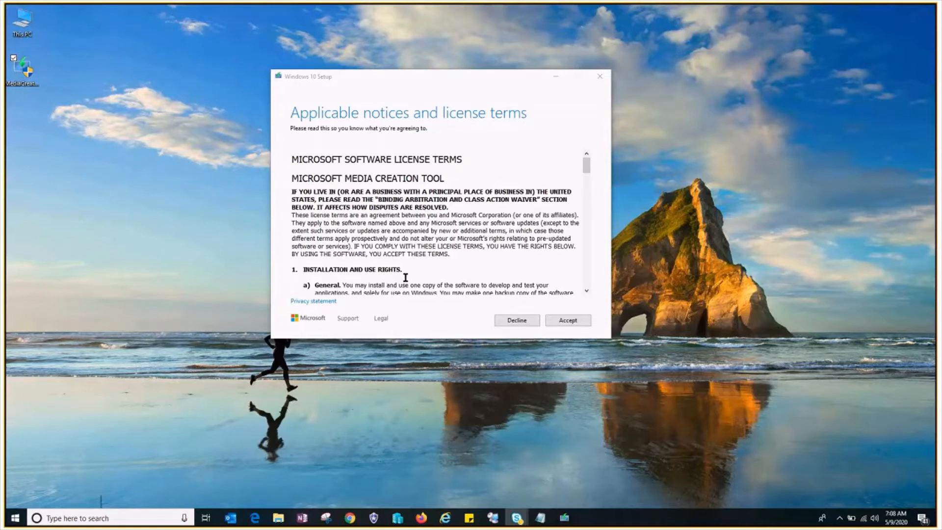
Accept the license terms and choose to create installation media for another PC
scroll(586, 201, down, 15)
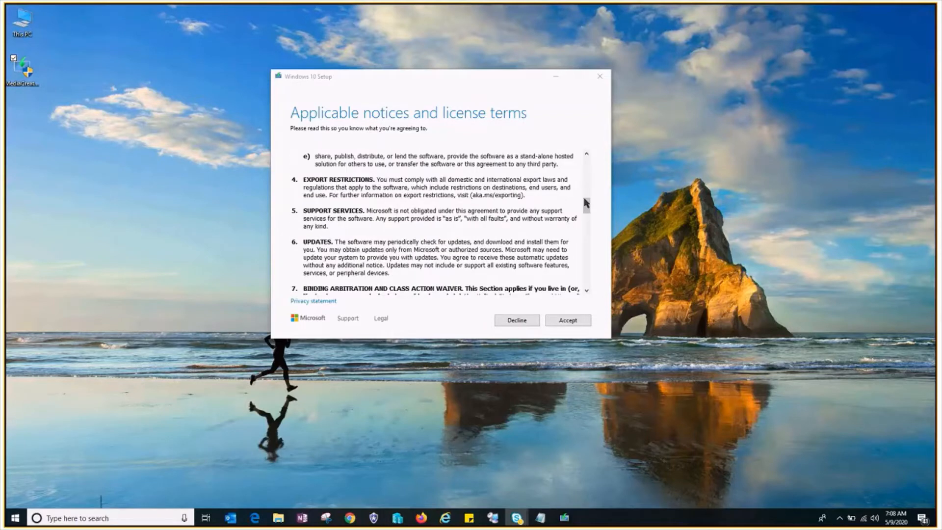
click(577, 316)
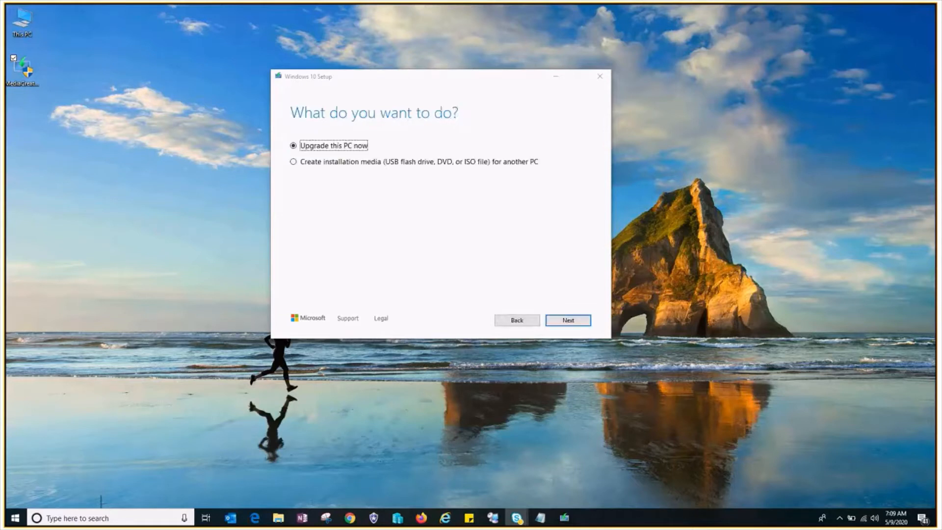
click(361, 166)
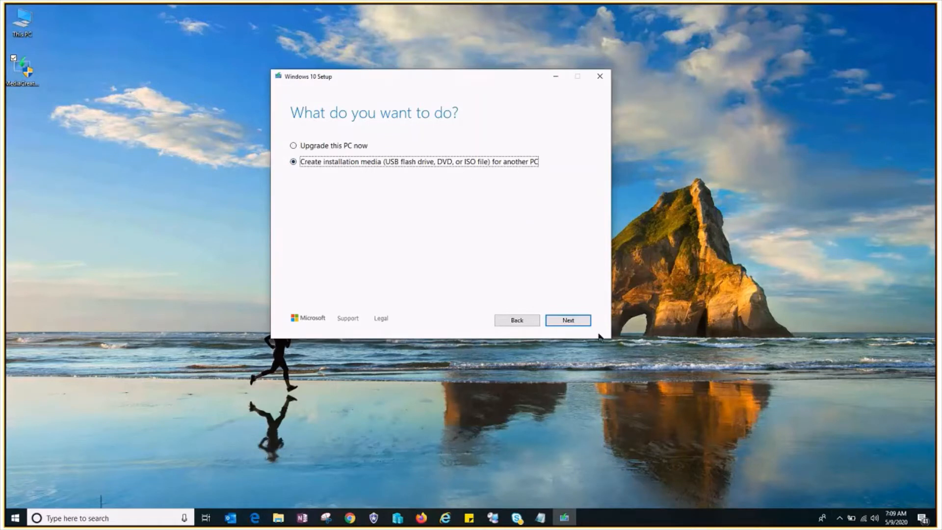
Keep English (United States), Windows 10 and 64-bit (x64), and choose ISO file as the media
click(571, 321)
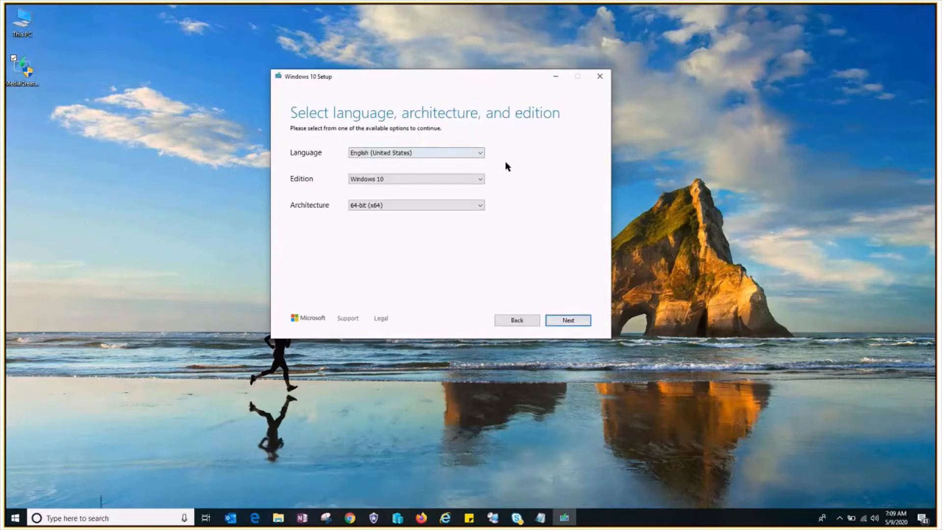
click(407, 205)
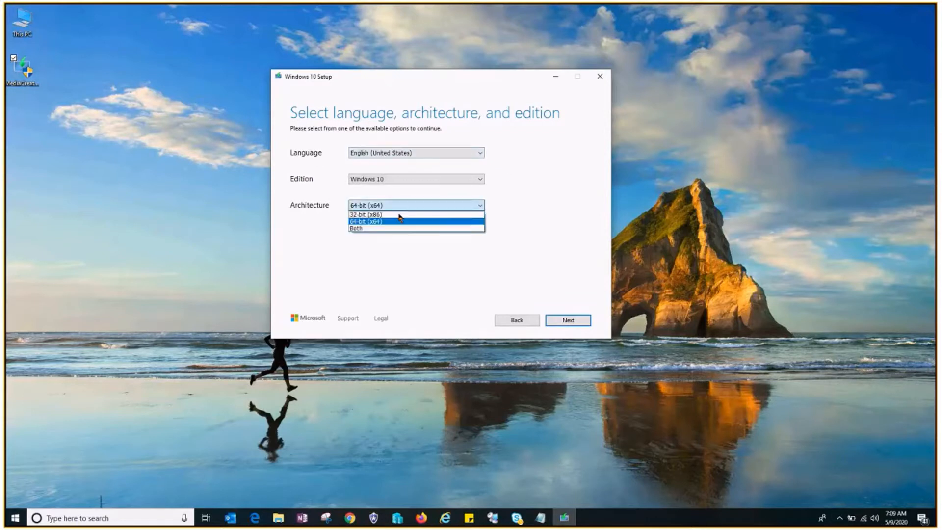
click(567, 189)
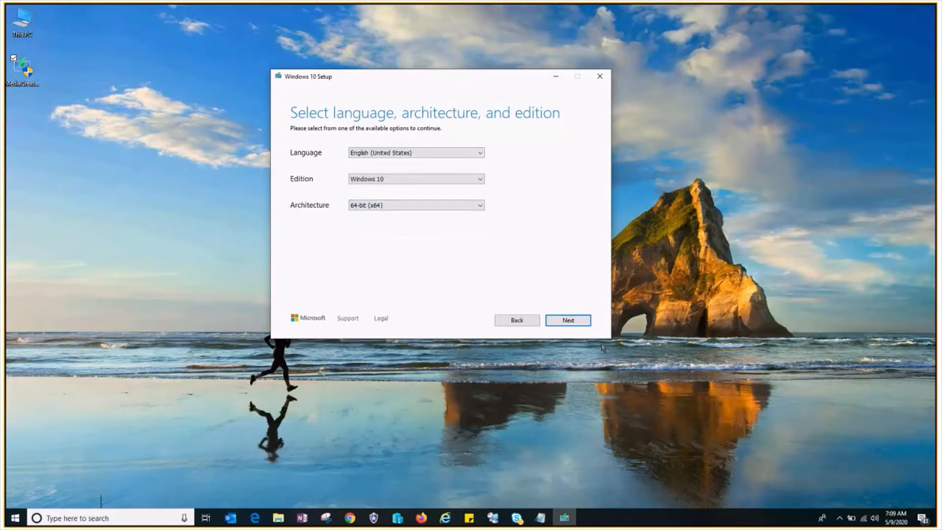
click(570, 321)
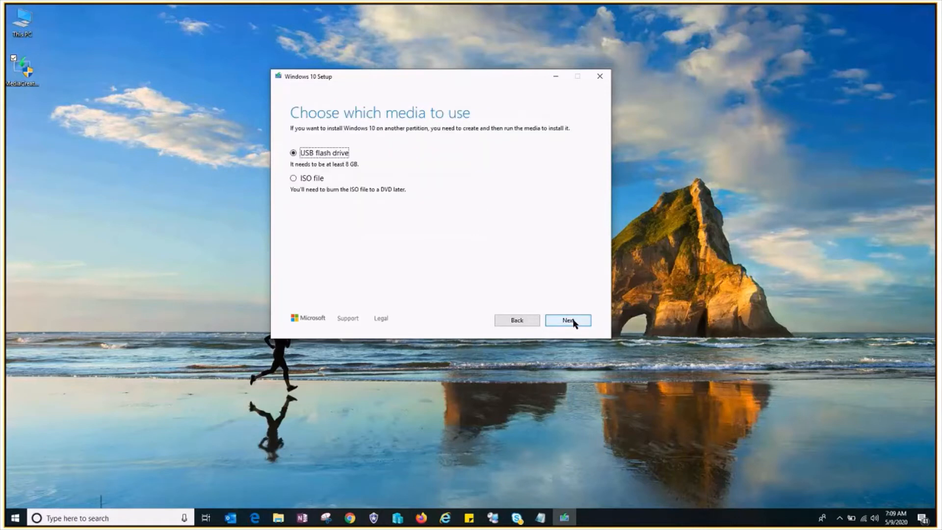
click(295, 180)
click(567, 321)
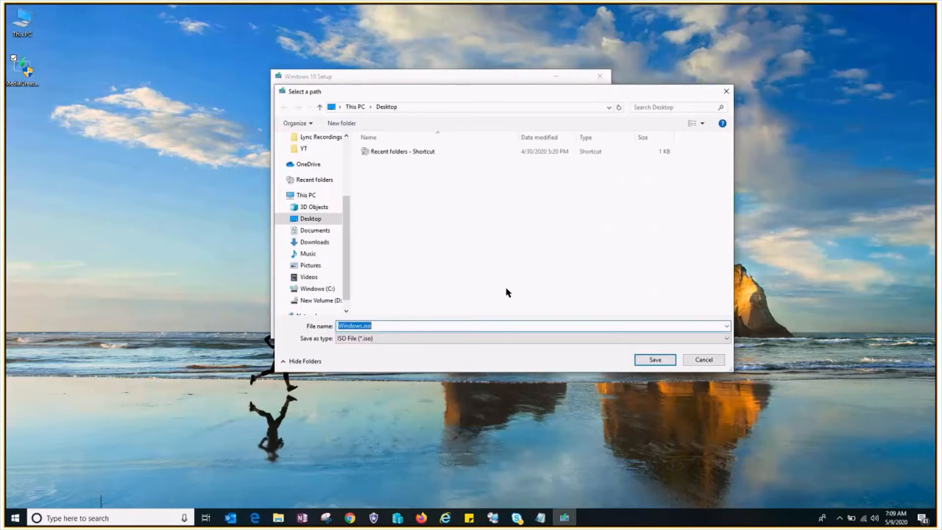
Save the ISO to the Desktop as Windows10.iso to start the download
click(376, 326)
key(Left)
text(10)
click(652, 359)
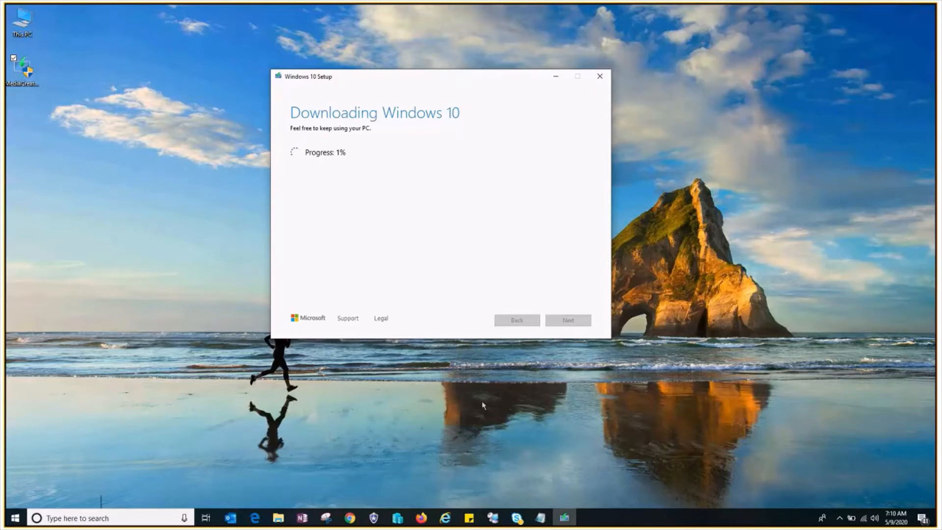
Return to Hyper-V Manager and choose New > Virtual Machine from the server node's menu
click(400, 518)
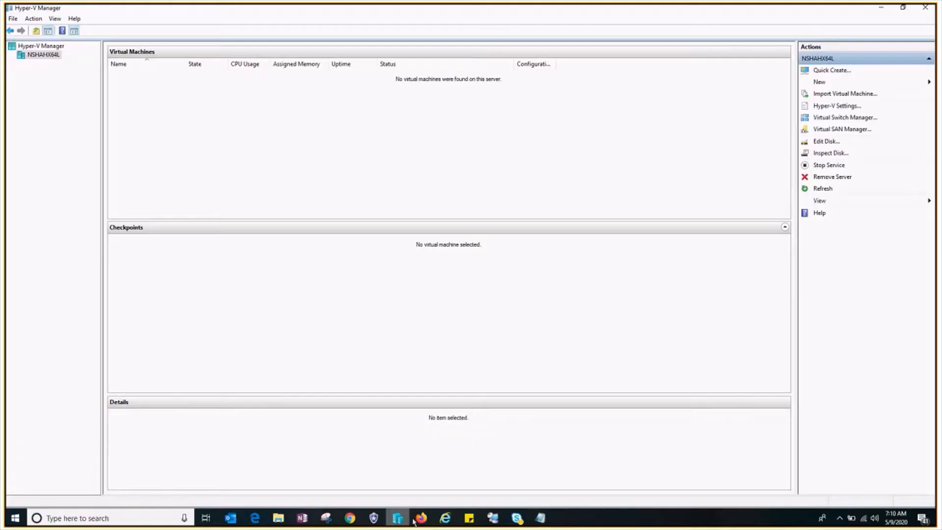
right_click(40, 56)
mouse_move(79, 73)
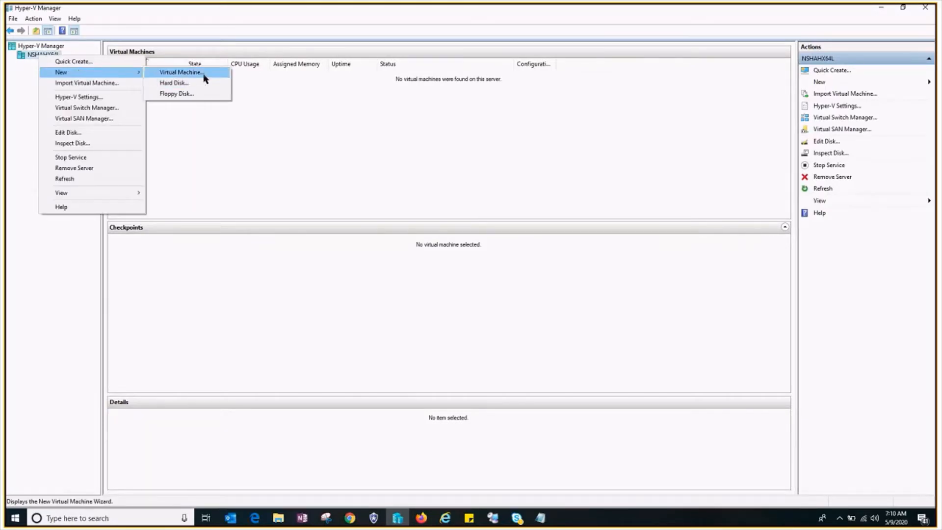
click(202, 74)
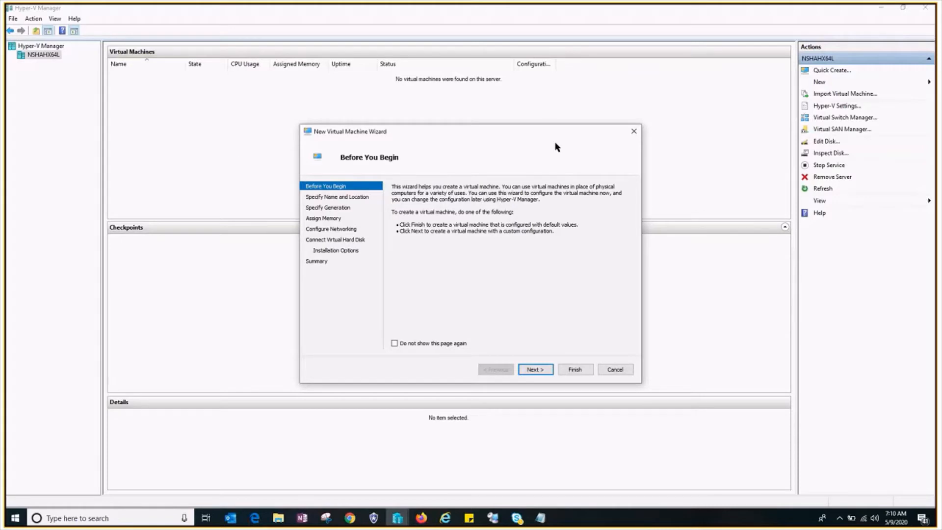
Name the virtual machine NSLab_Win10 and choose to store it in a different location
click(535, 369)
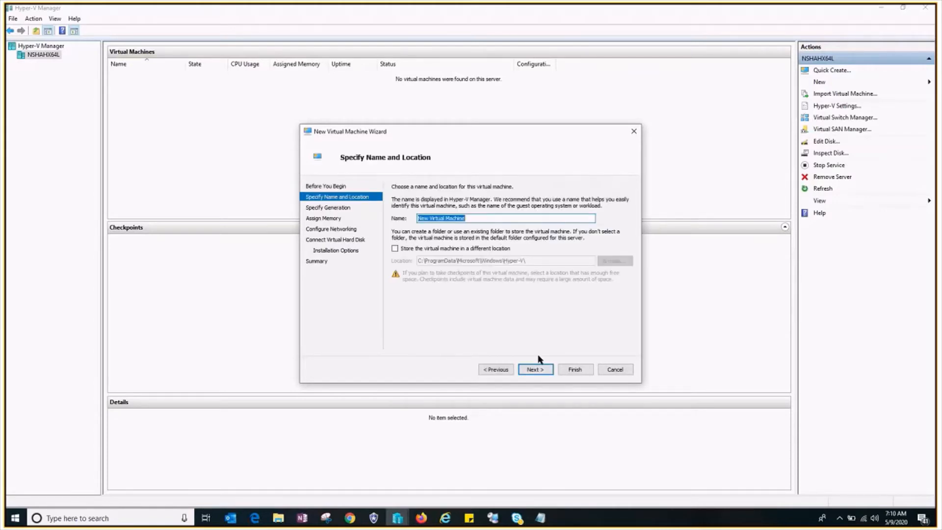
click(489, 216)
drag(489, 214, 267, 233)
text(NSLab_Win10)
click(397, 248)
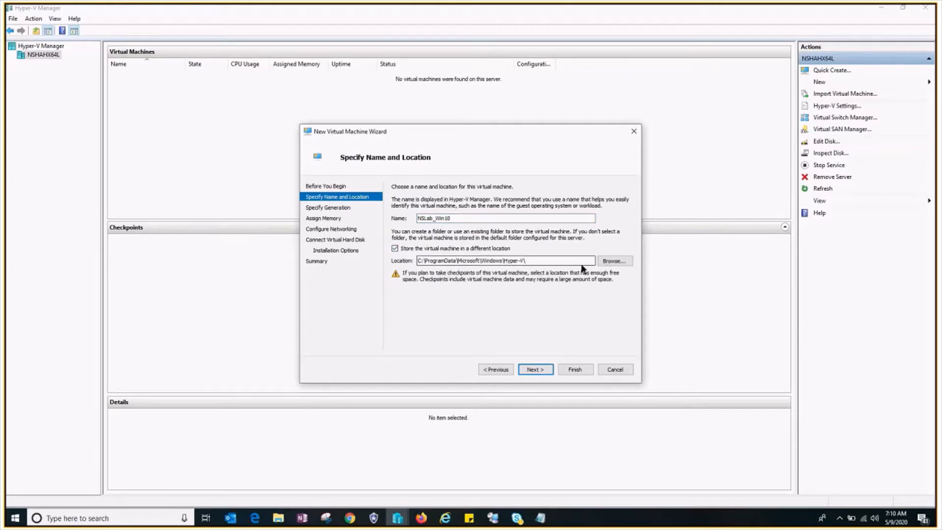
Create folder NSLab_Win10_2 under D:\NSLab and select it as the storage location
click(608, 261)
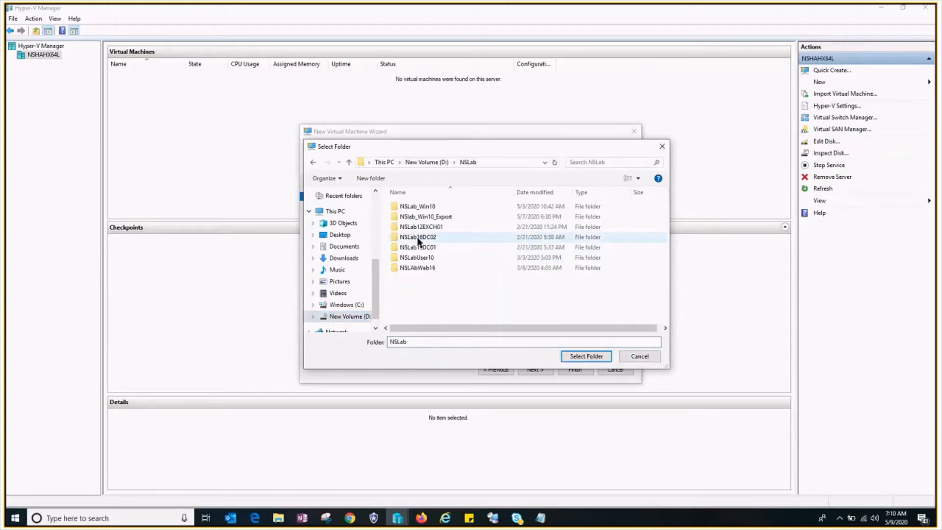
click(370, 178)
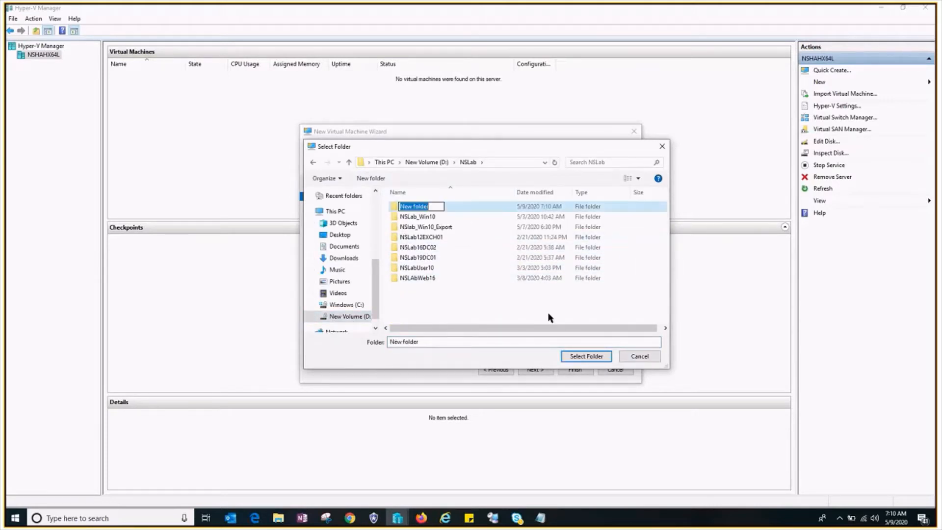
text(NSLab_Win10_2)
key(ctrl+a)
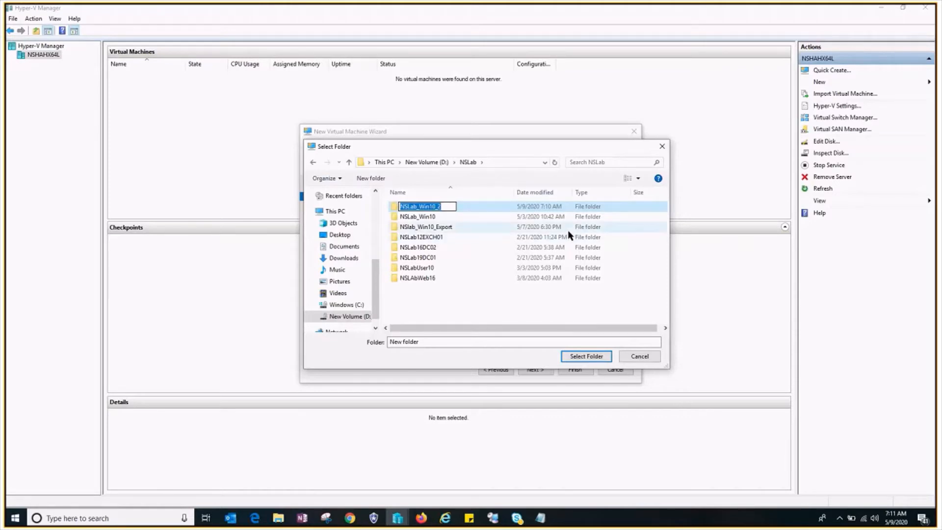
key(Return)
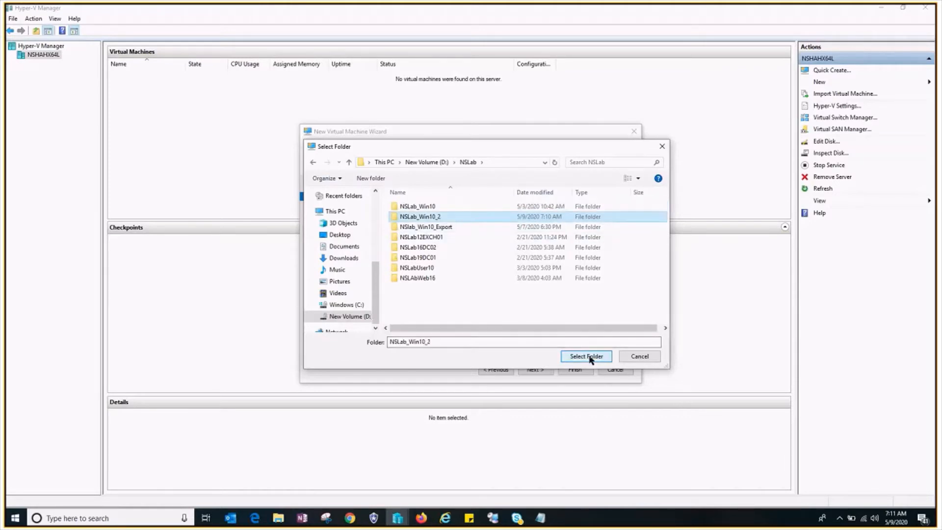
click(590, 359)
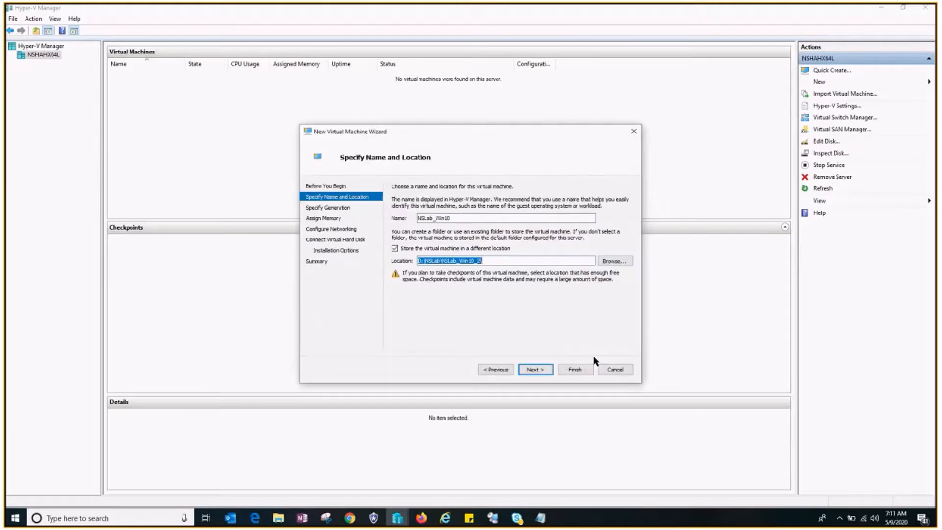
click(534, 368)
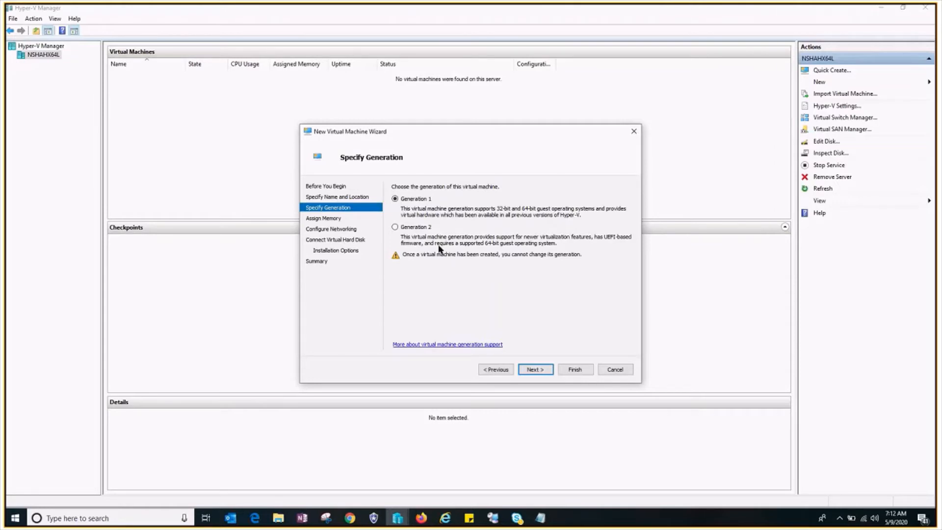
Choose Generation 2 as the virtual machine's generation
click(395, 226)
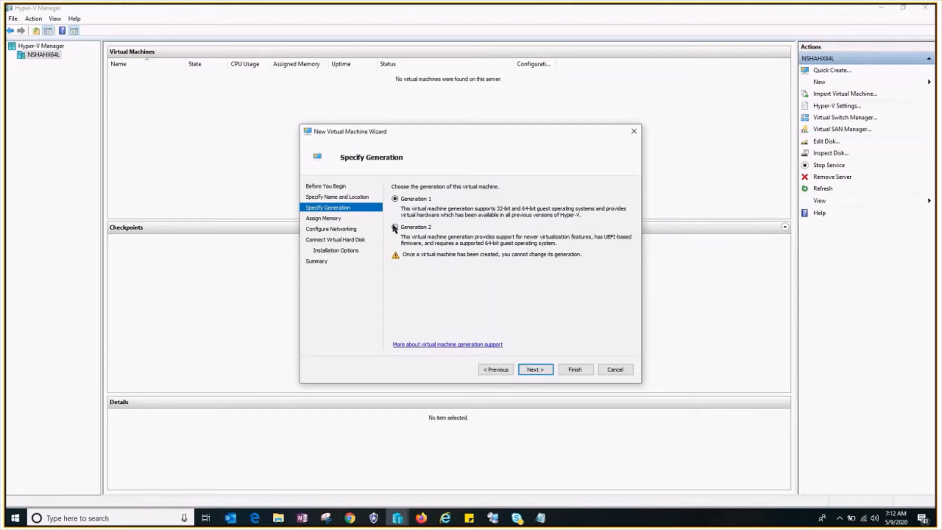
Set startup memory to 2048 MB with Dynamic Memory disabled
click(537, 371)
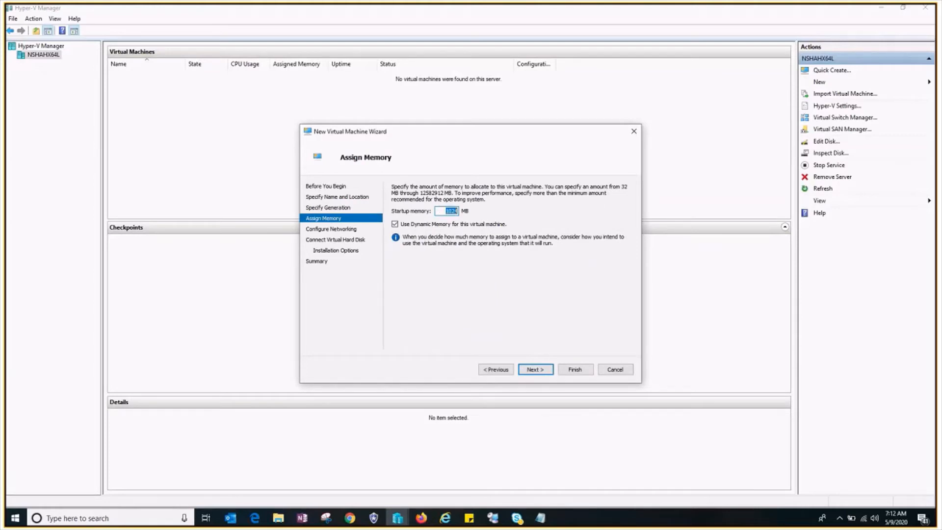
text(2048)
click(411, 225)
drag(442, 210, 492, 214)
click(536, 367)
Connect the VM's network adapter to NSLab_Private_Switch
click(508, 206)
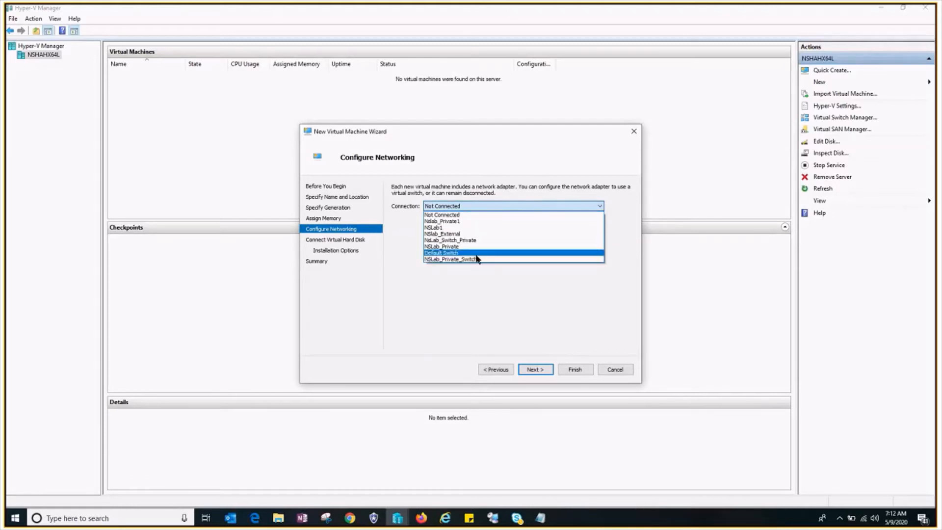
click(480, 240)
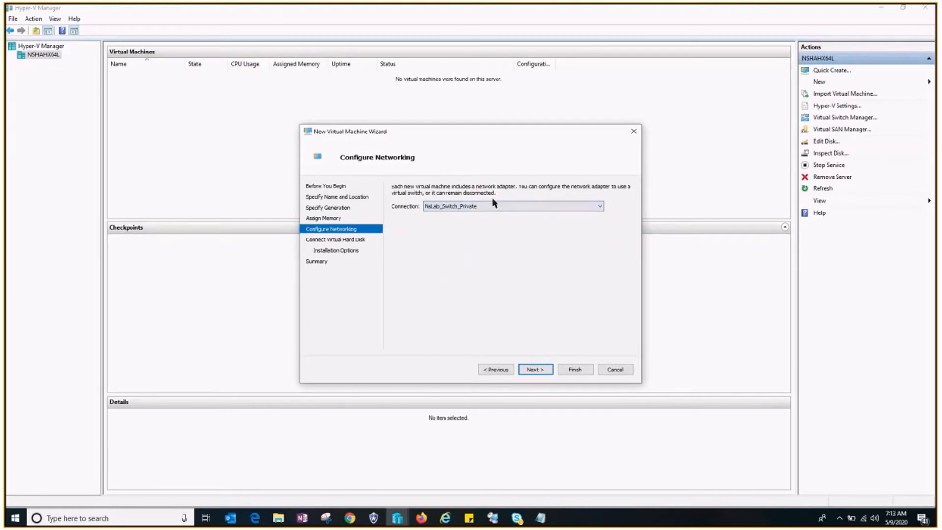
click(495, 210)
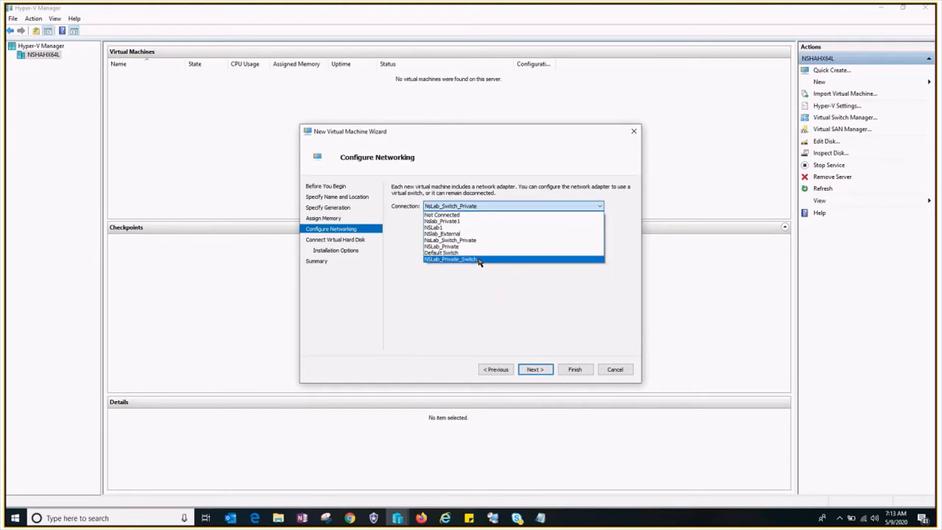
click(479, 259)
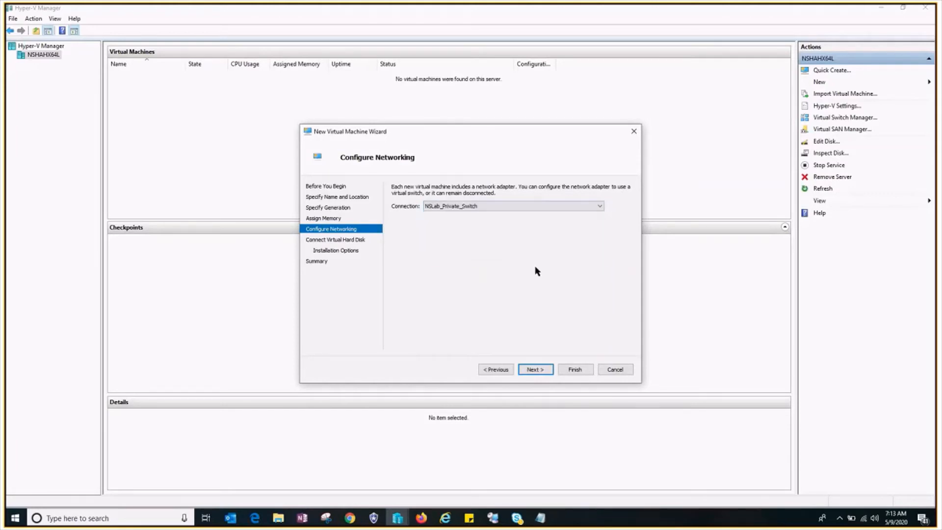
click(537, 371)
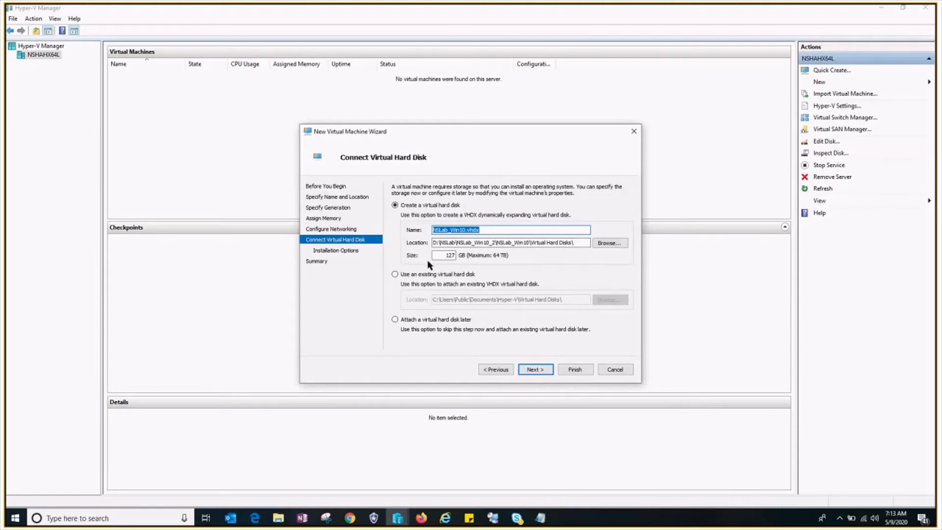
Shrink the new NSLab_Win10.vhdx from 127 GB to 60 GB
click(444, 255)
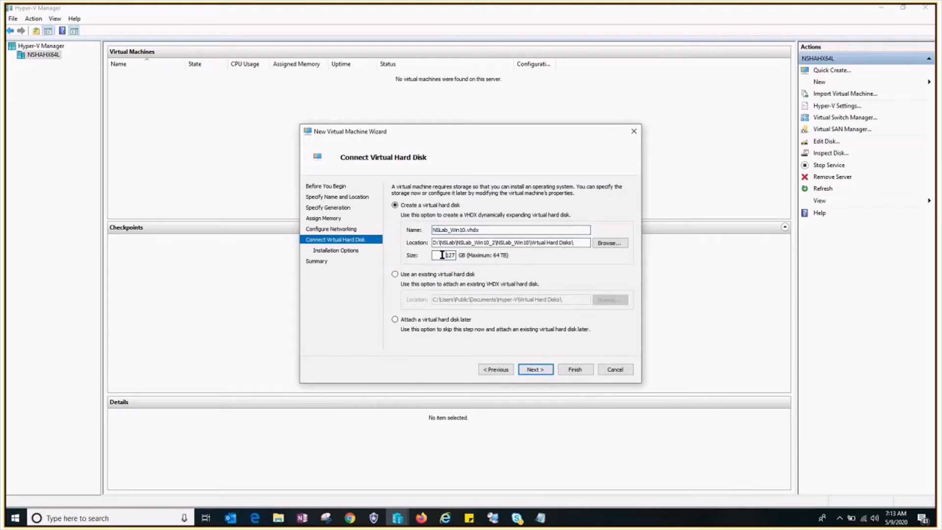
drag(441, 255, 533, 256)
text(60)
click(546, 373)
Install from the bootable image Windows.iso and finish creating the virtual machine
click(414, 218)
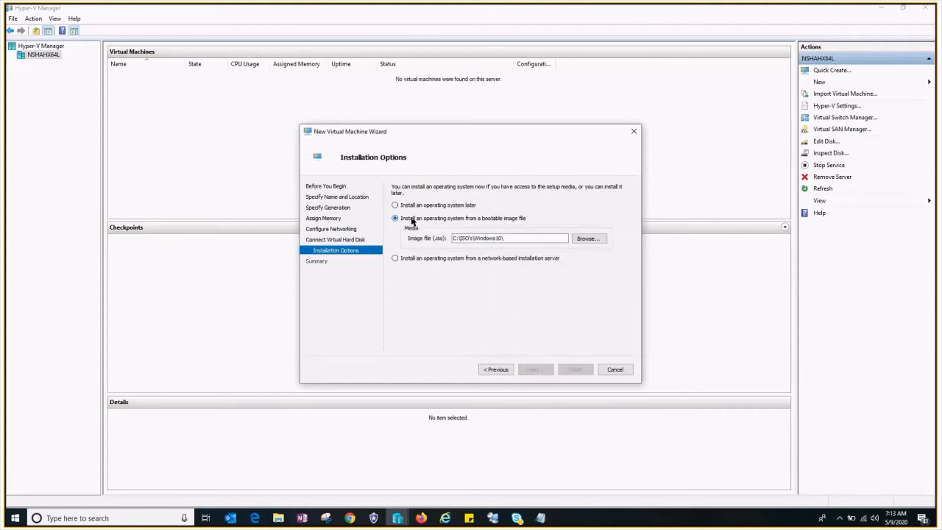
click(588, 238)
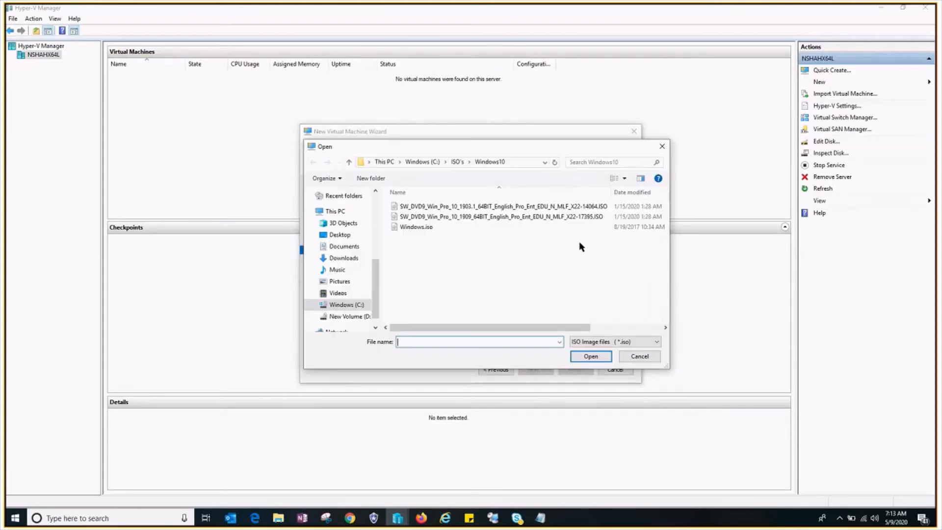
click(421, 228)
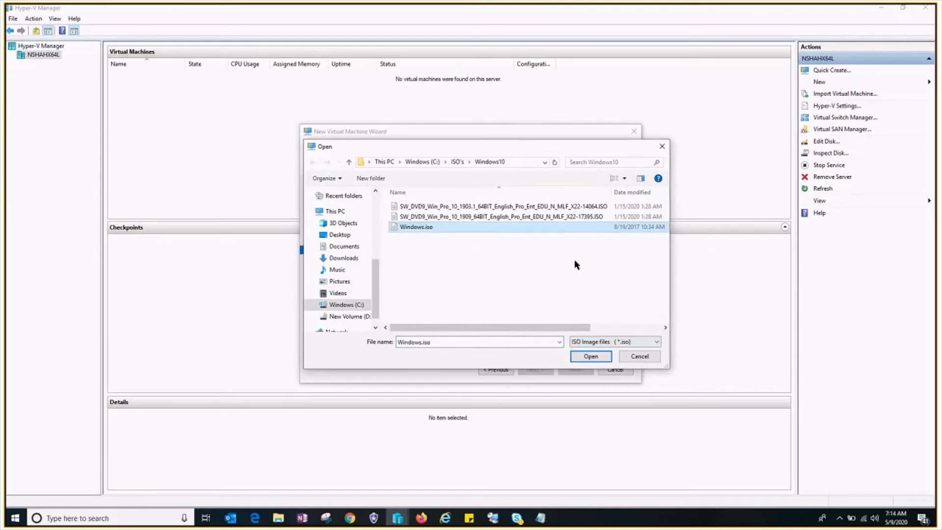
click(584, 358)
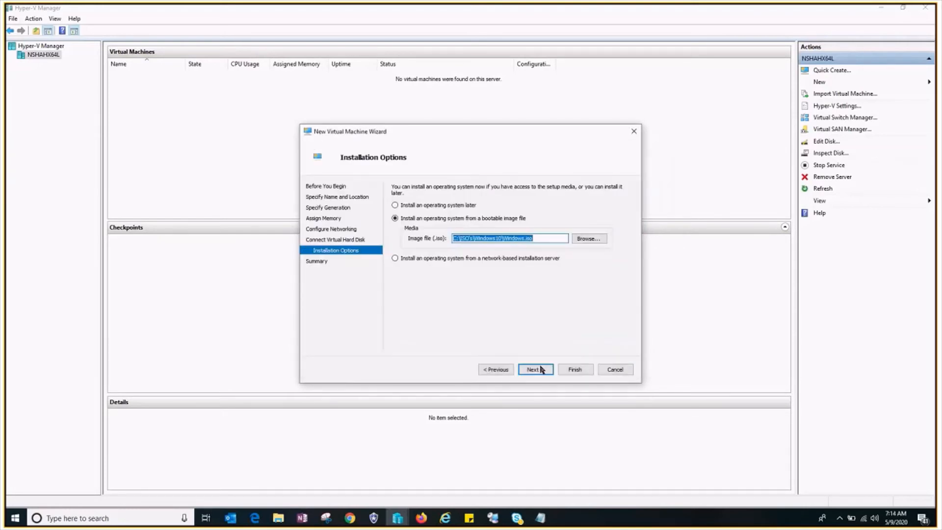
click(537, 370)
click(576, 370)
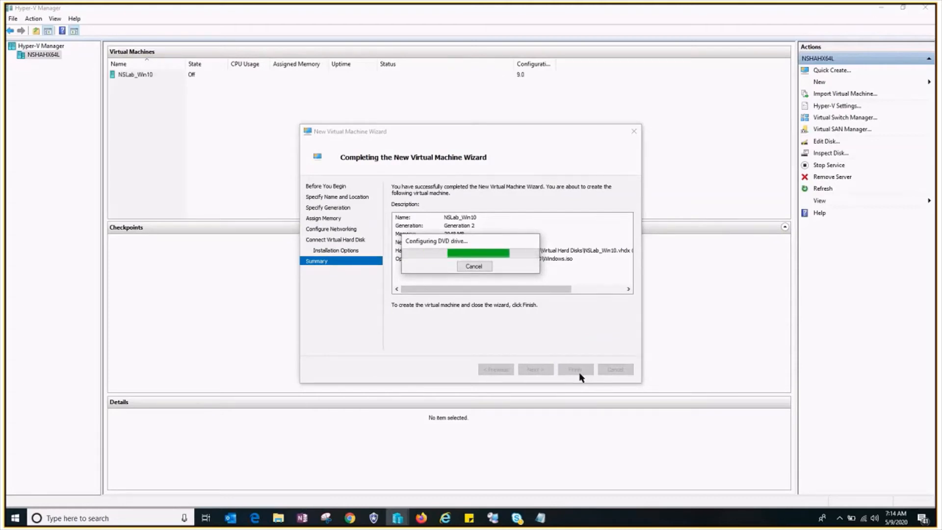
Connect to NSLab_Win10 through its context menu
right_click(273, 108)
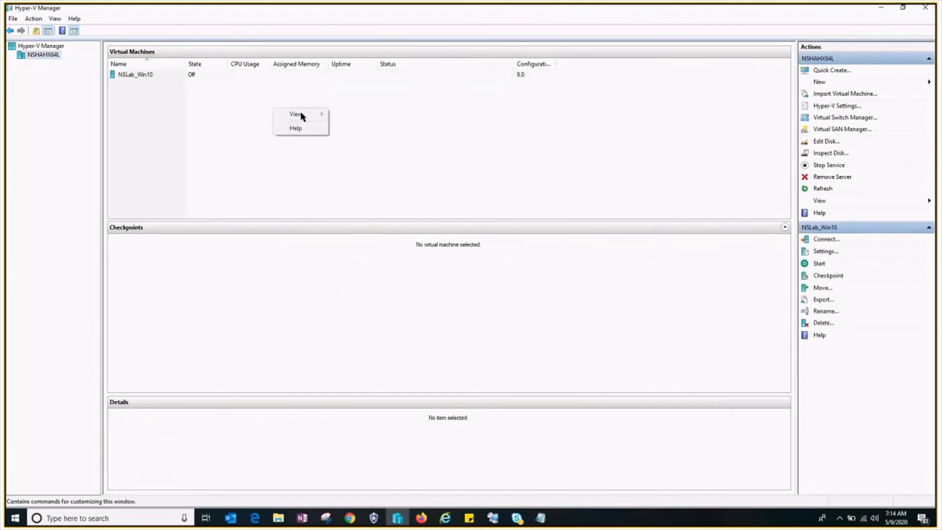
click(381, 130)
right_click(156, 78)
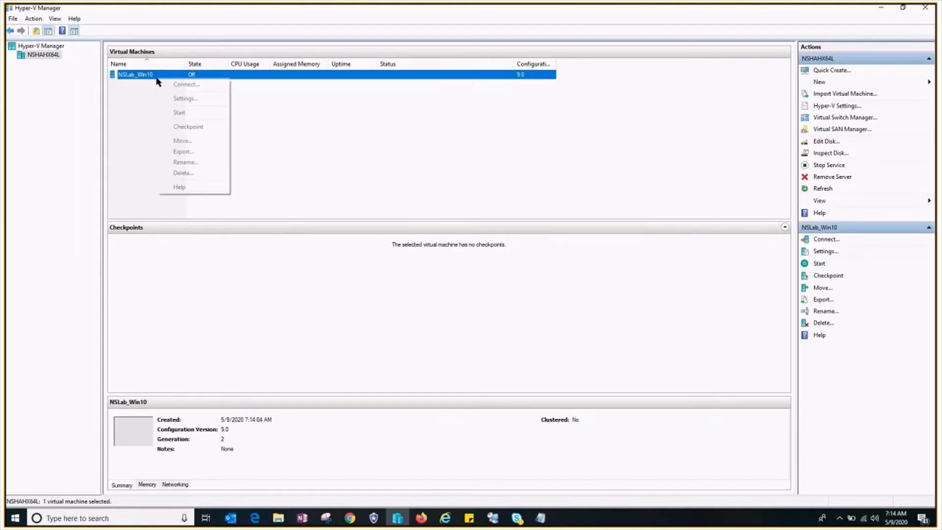
click(205, 83)
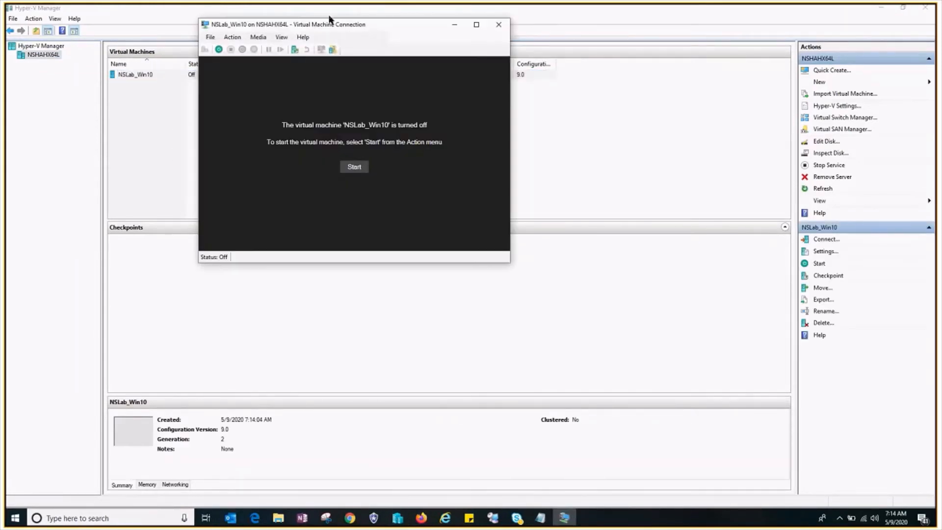
Start NSLab_Win10 and boot it from the Windows ISO
drag(330, 20, 418, 93)
click(442, 240)
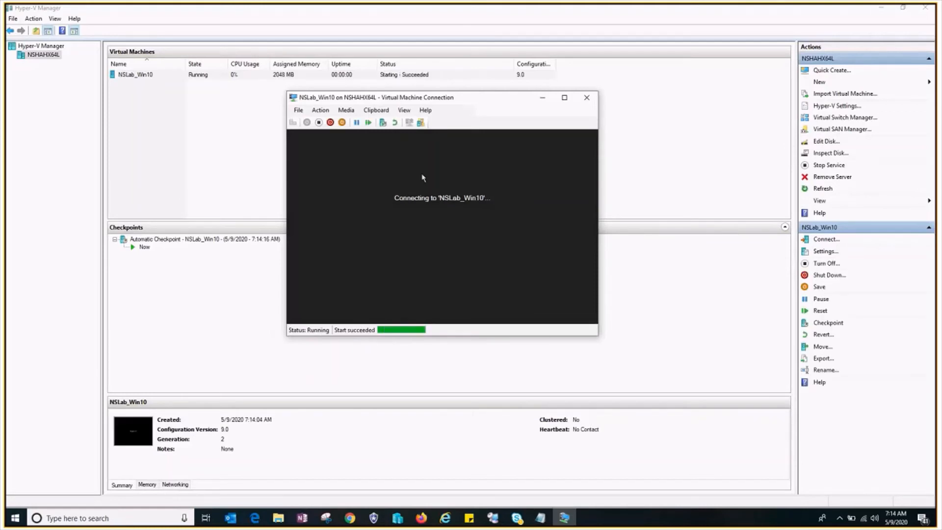
key(Return)
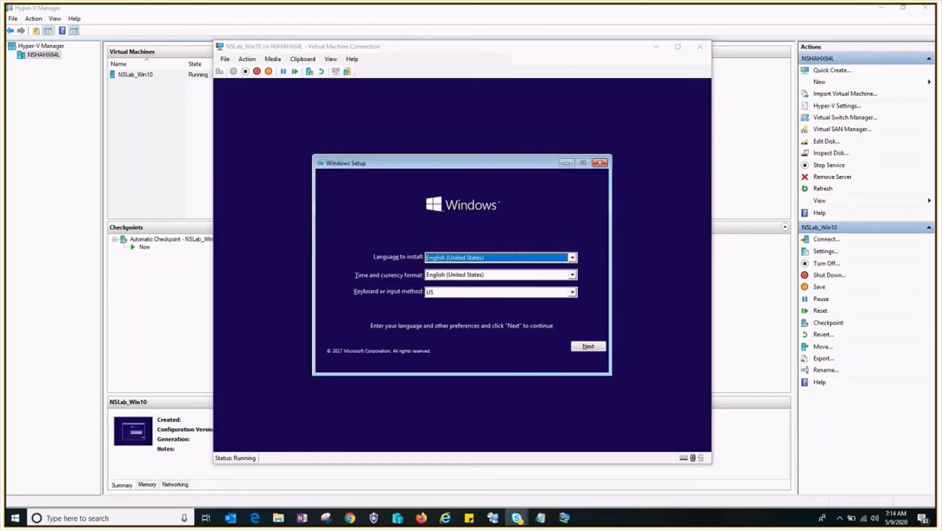
Keep default language settings, skip the product key, and accept the licence terms
click(587, 346)
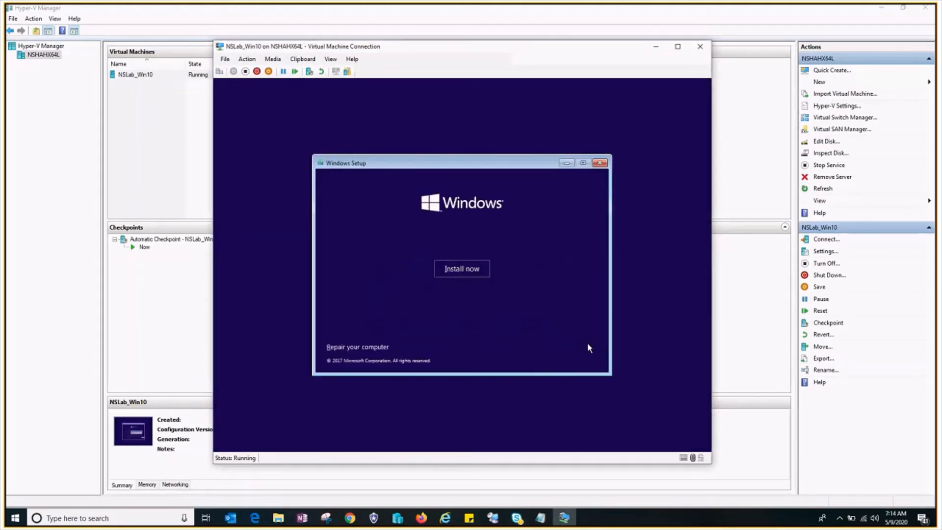
click(462, 269)
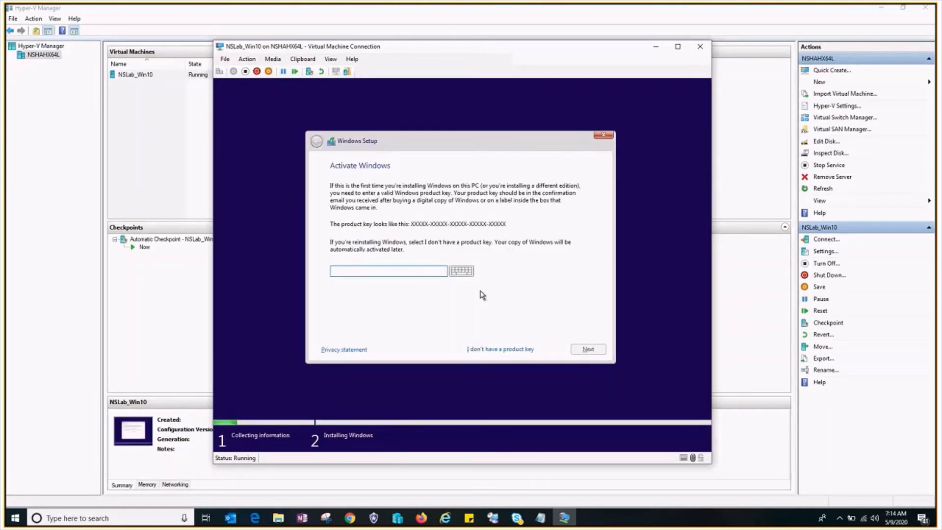
click(506, 349)
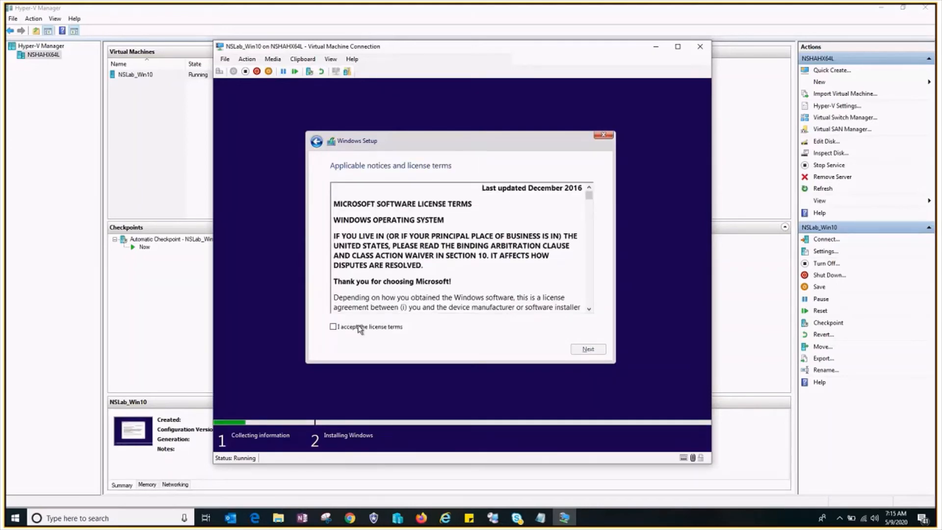
click(357, 327)
click(590, 351)
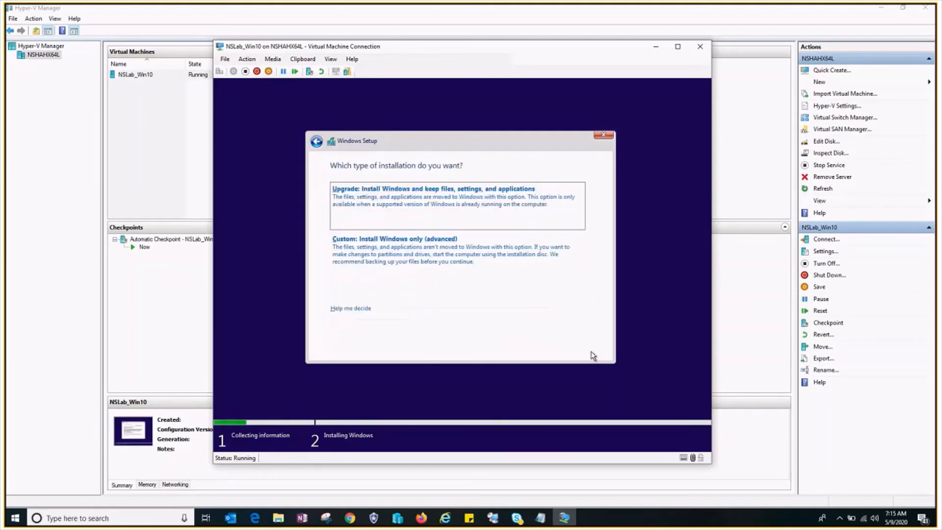
Choose a Custom install onto Drive 0's unallocated space
click(436, 254)
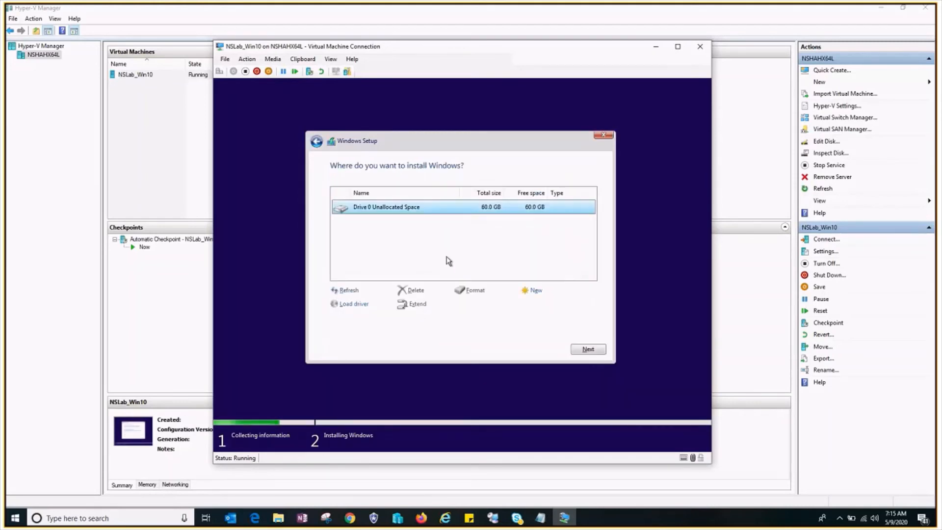
click(316, 141)
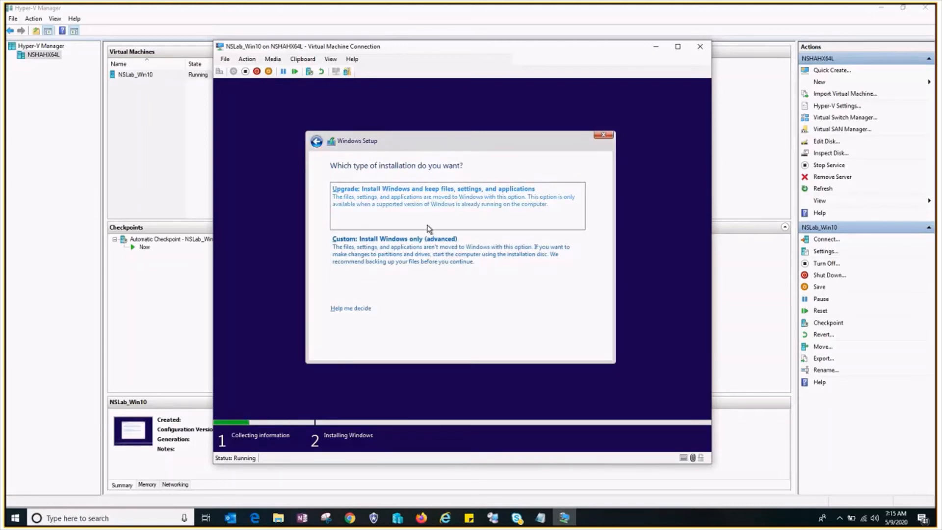
click(405, 247)
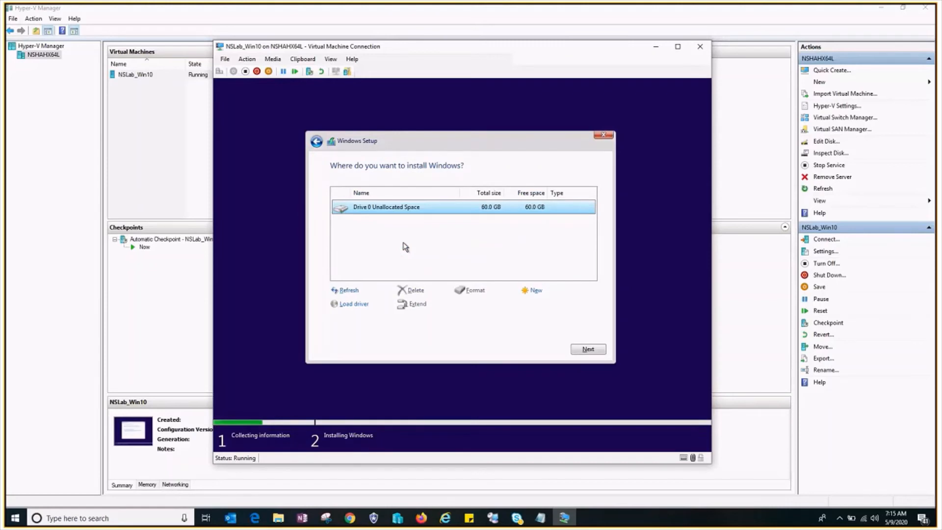
click(585, 350)
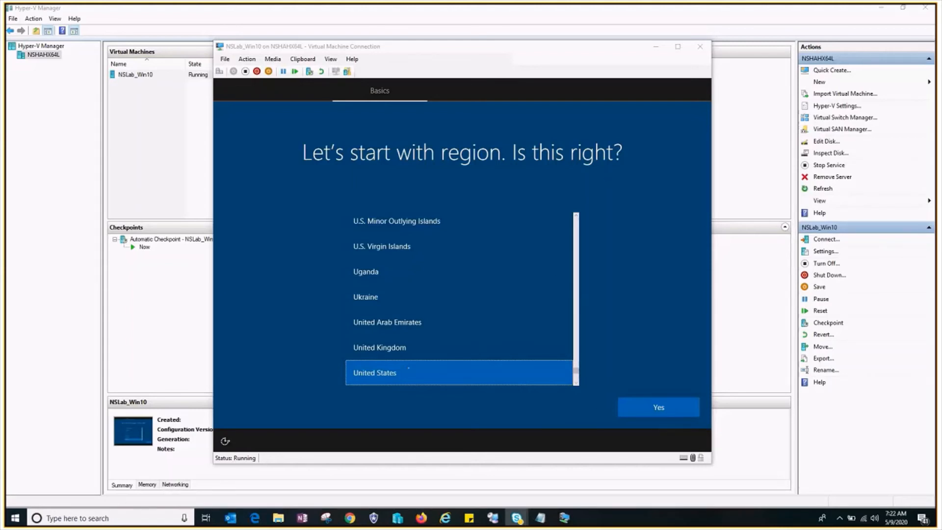
Confirm United States region and US keyboard, skipping a second layout
click(657, 410)
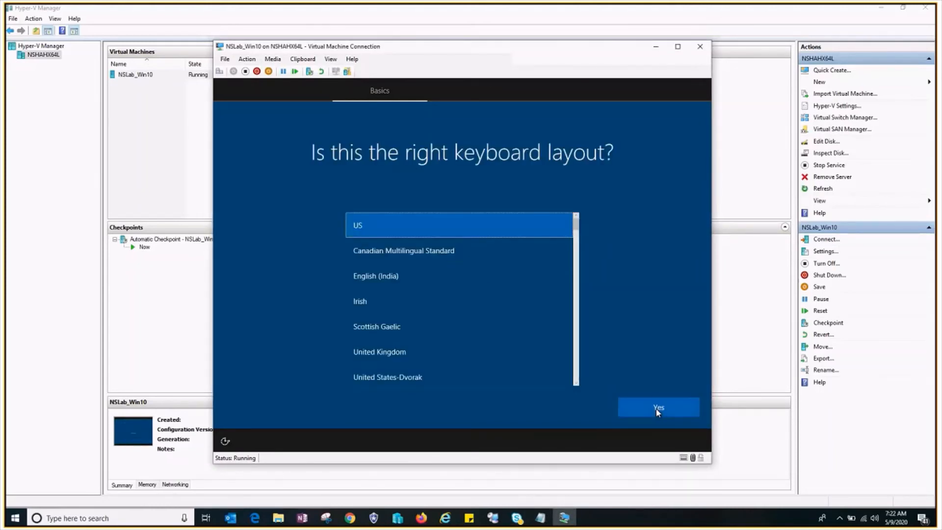
click(657, 411)
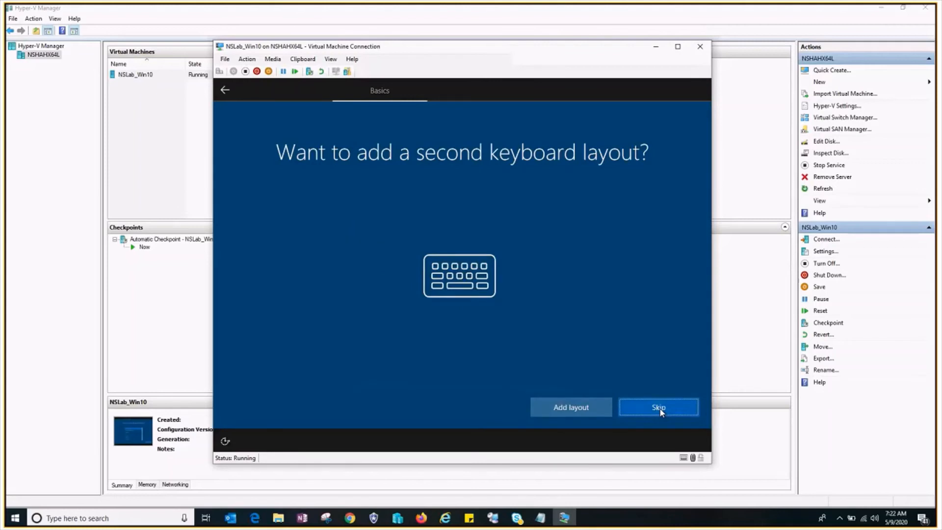
click(659, 410)
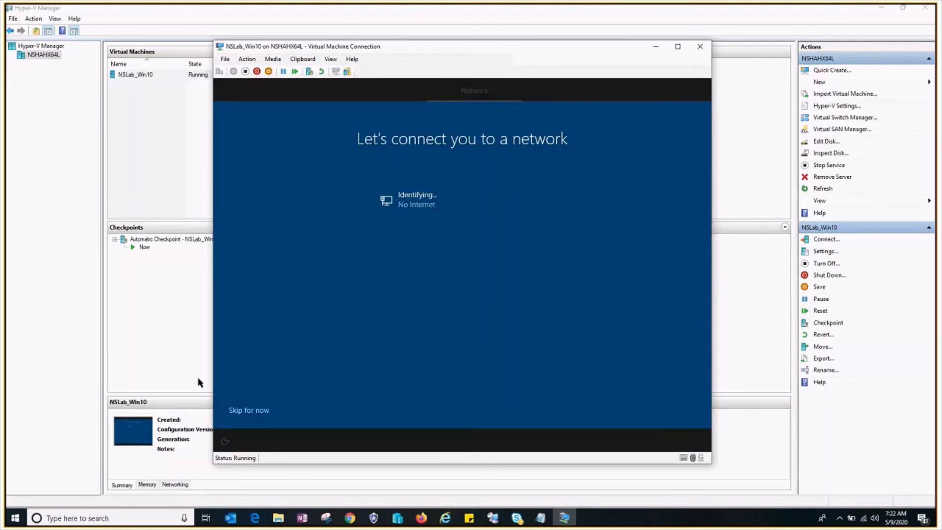
Skip the network connection and enter the local account's user name
click(260, 412)
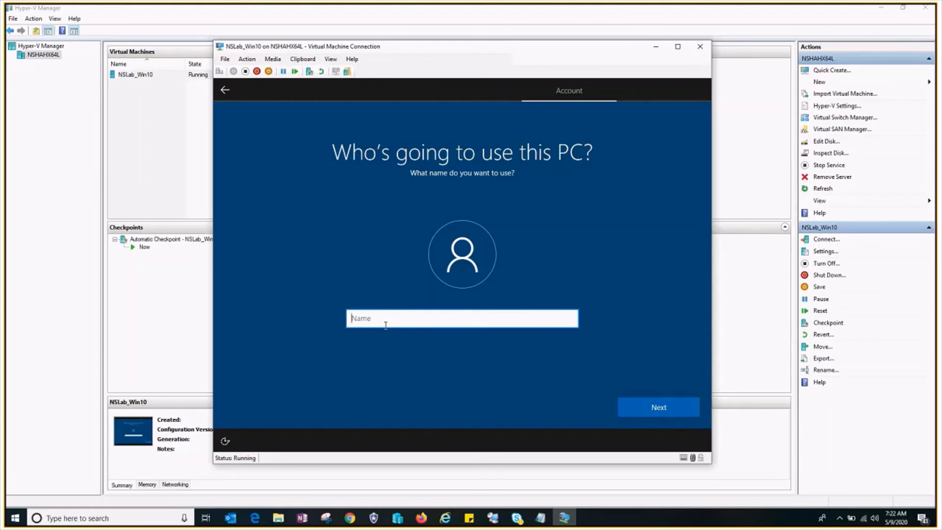
text(PsychAdmin)
click(659, 407)
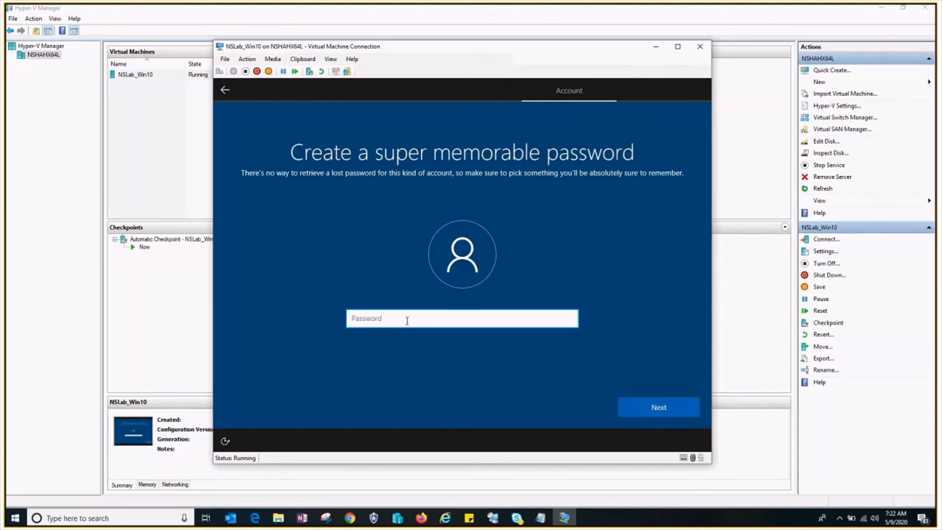
Enter and confirm the account password, then add a password hint
text(********)
key(Return)
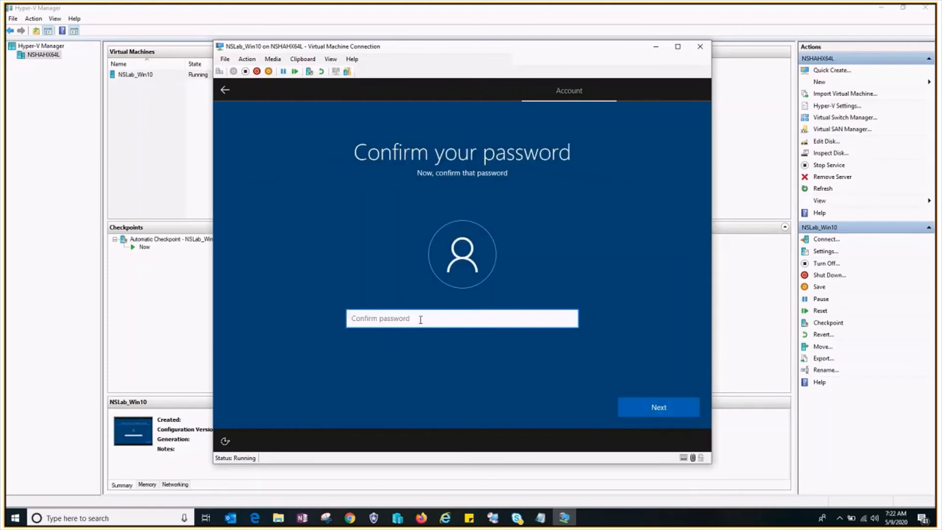
text(********)
key(Return)
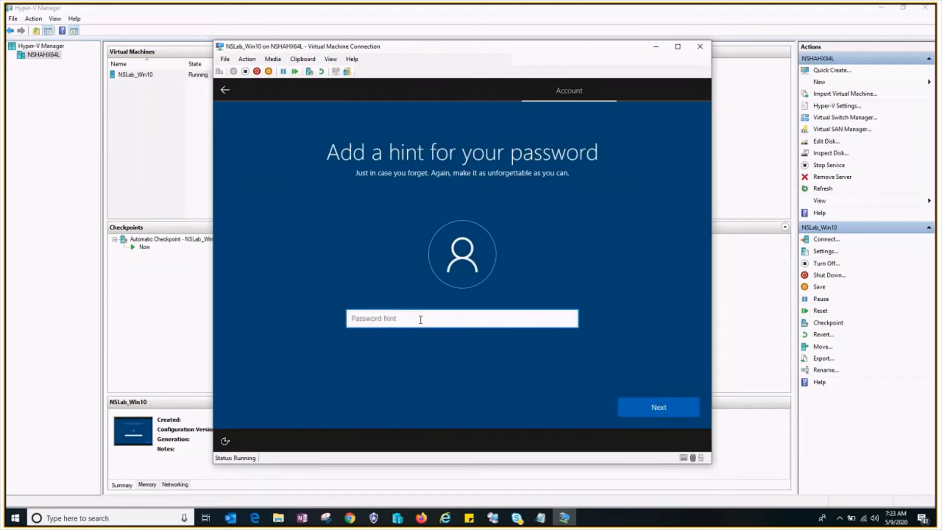
text(Psych)
key(Return)
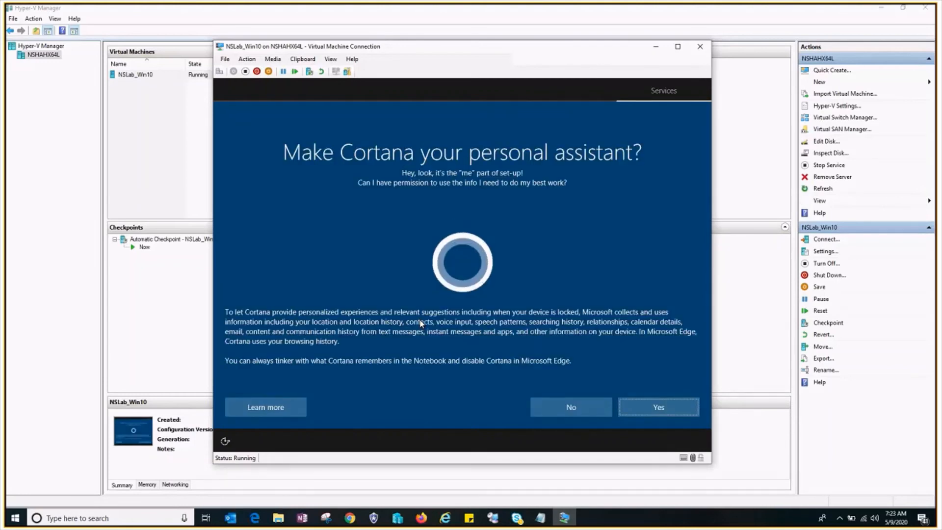
Decline Cortana and accept the default privacy settings
click(579, 412)
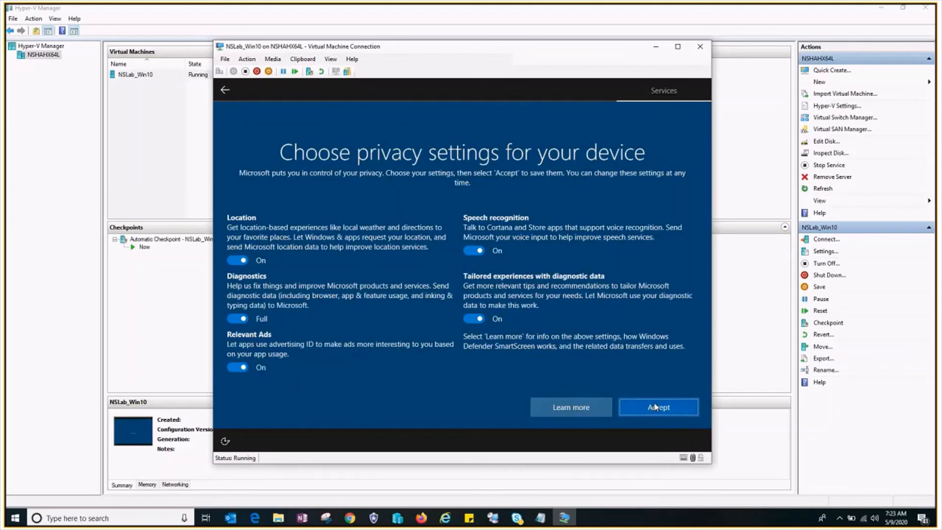
click(656, 407)
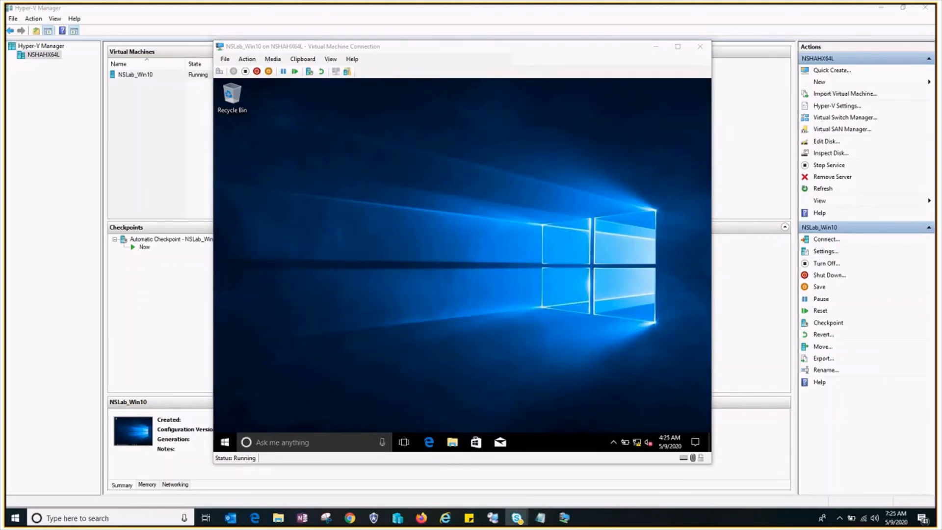
right_click(316, 133)
click(348, 159)
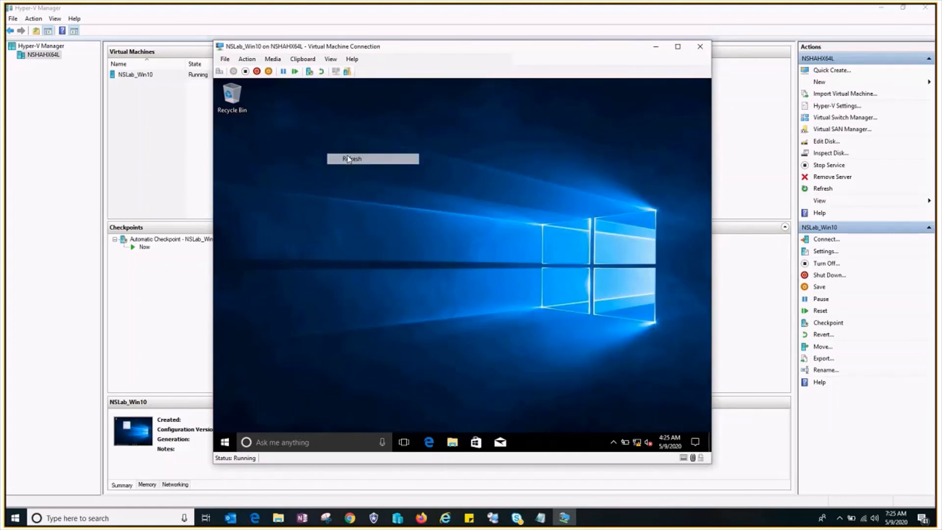